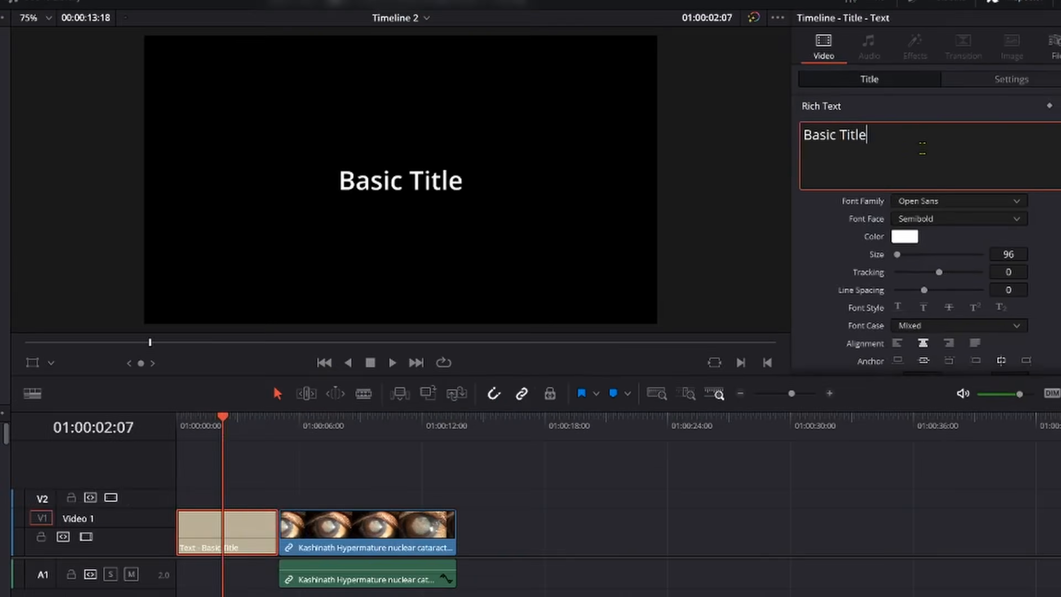
# - Replace the title text with "How to zoom..?" and set its size to 128 and tracking to 5
pyautogui.write('How to zoom..')
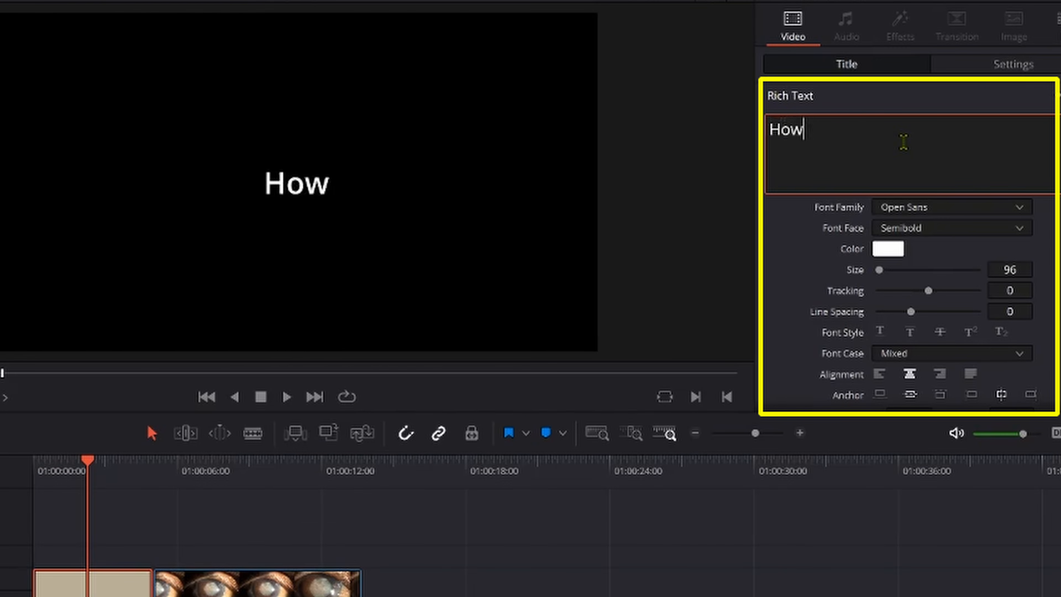
pyautogui.write('?')
pyautogui.moveTo(1030, 261); pyautogui.dragTo(1034, 260)
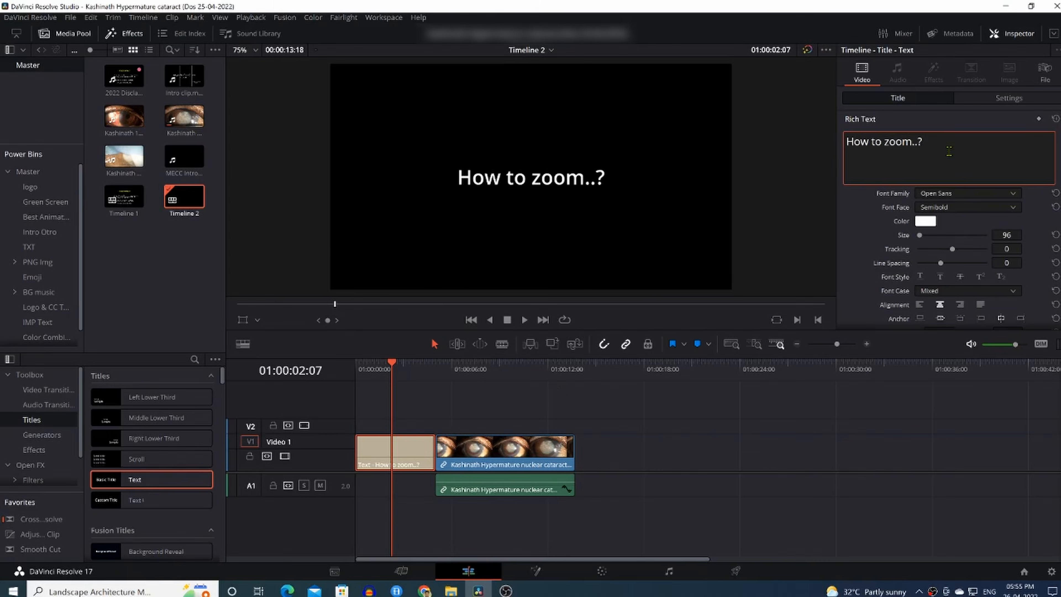
pyautogui.moveTo(1011, 311); pyautogui.dragTo(1022, 317)
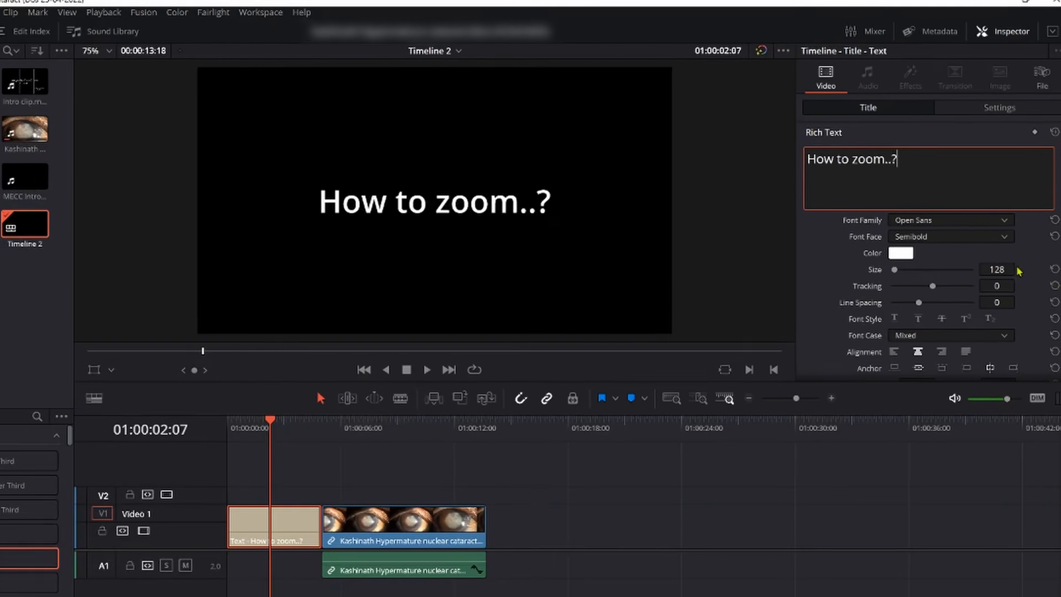
pyautogui.moveTo(1016, 310); pyautogui.dragTo(1015, 310)
pyautogui.moveTo(985, 284); pyautogui.dragTo(1003, 284)
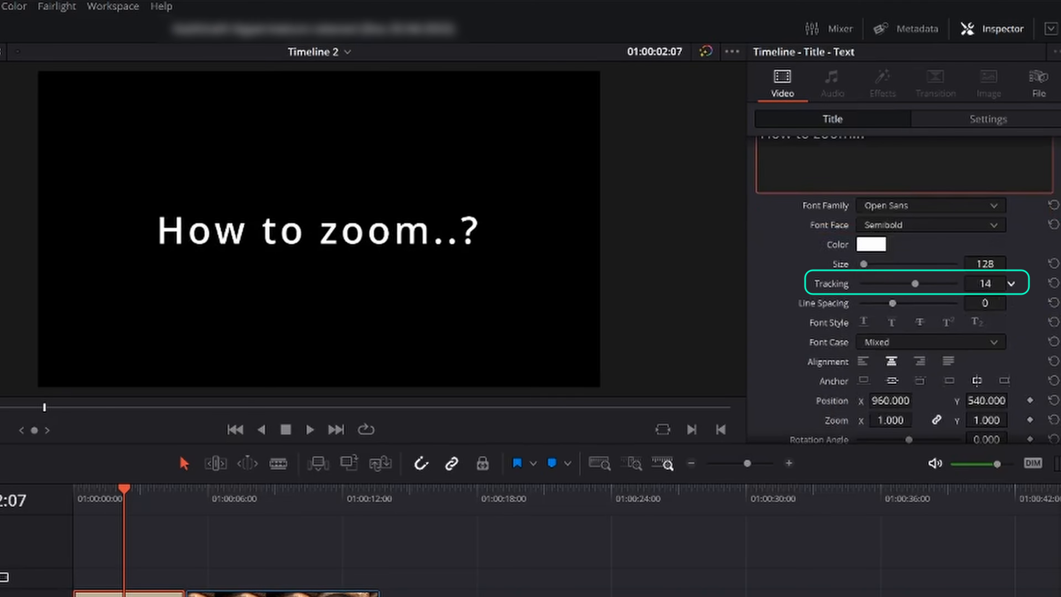
pyautogui.moveTo(985, 303); pyautogui.dragTo(985, 303)
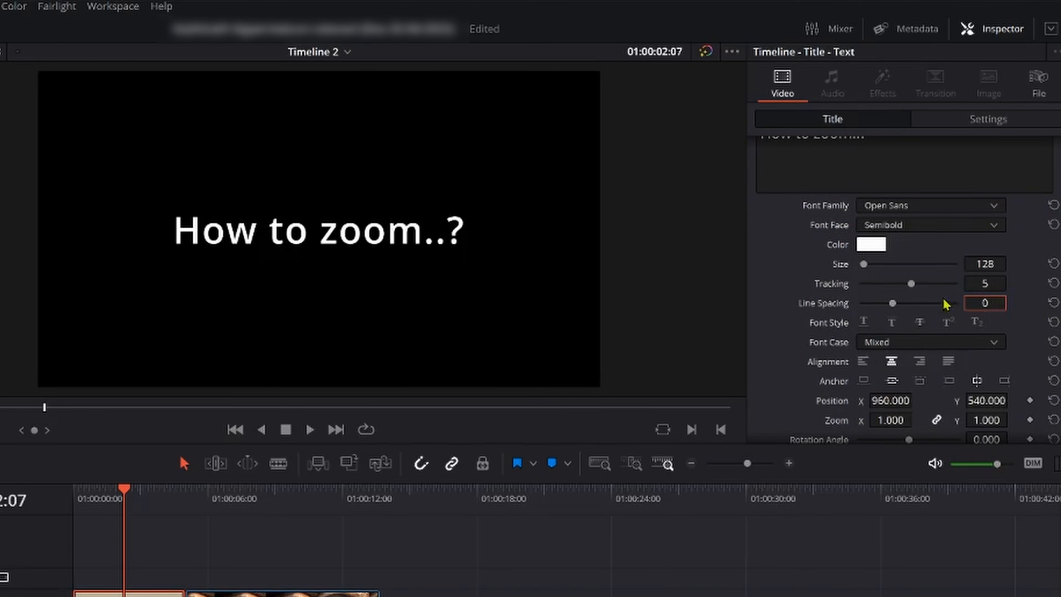
# - Review the title's shadow, background and layout settings and readjust the font to size 128 with tracking 5
pyautogui.scroll(-10, 940, 334)
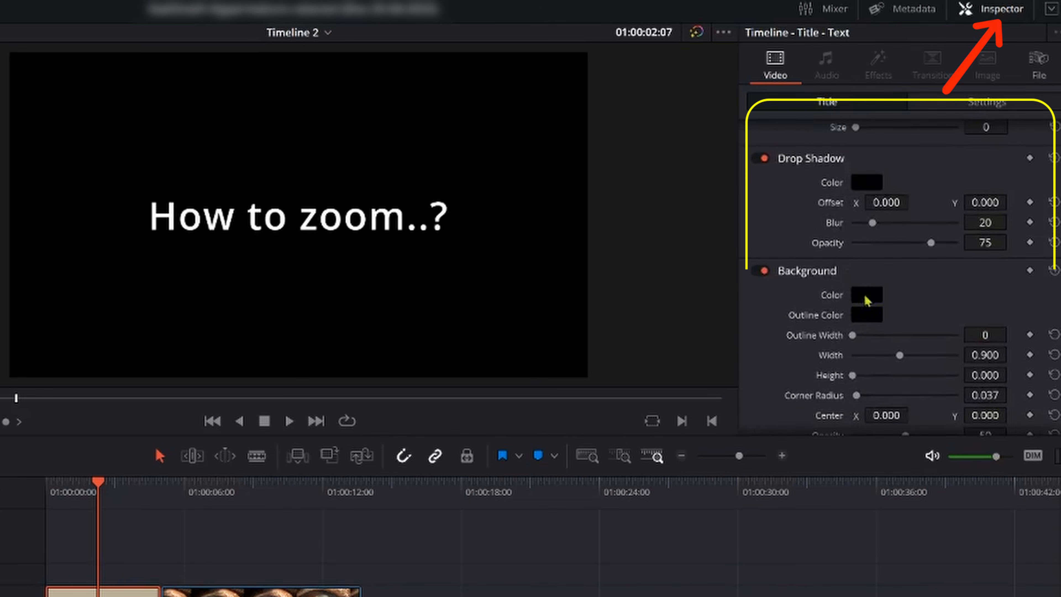
pyautogui.click(987, 102)
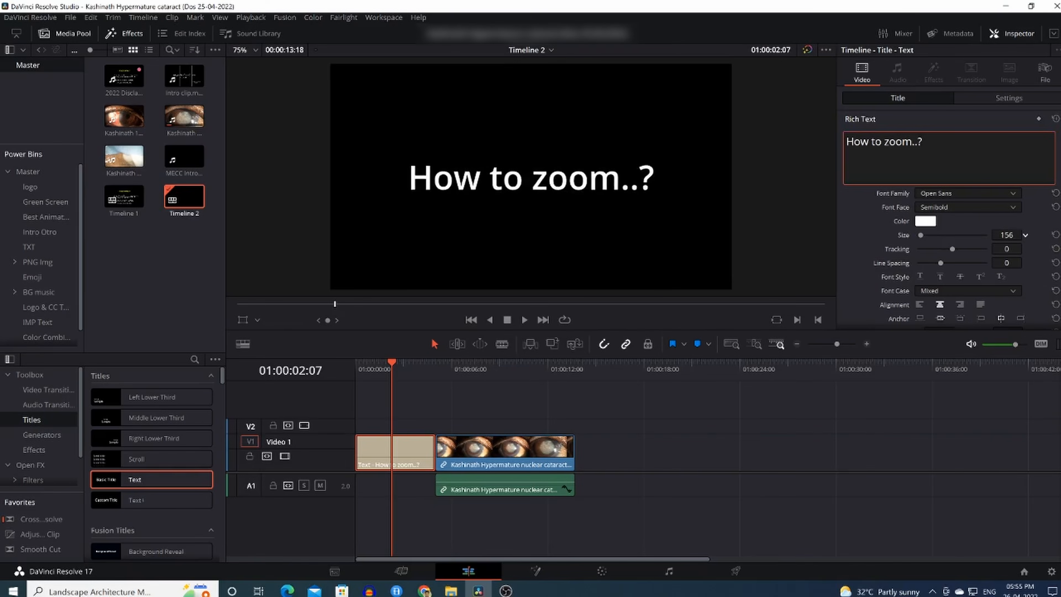
pyautogui.moveTo(1004, 244); pyautogui.dragTo(968, 244)
pyautogui.moveTo(1016, 306); pyautogui.dragTo(1009, 278)
pyautogui.scroll(-1, 1020, 323)
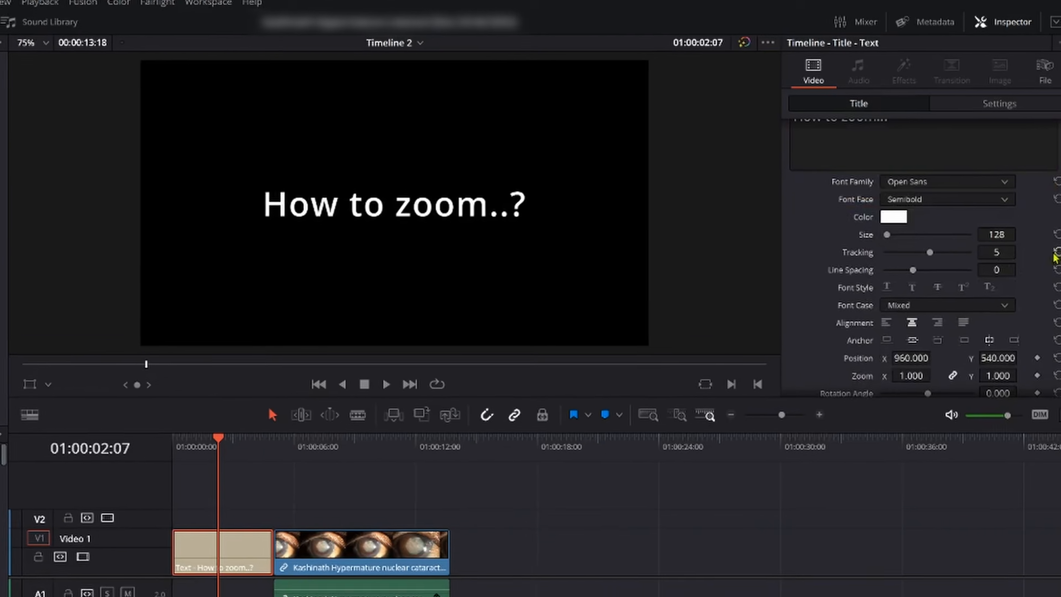
pyautogui.scroll(-8, 979, 231)
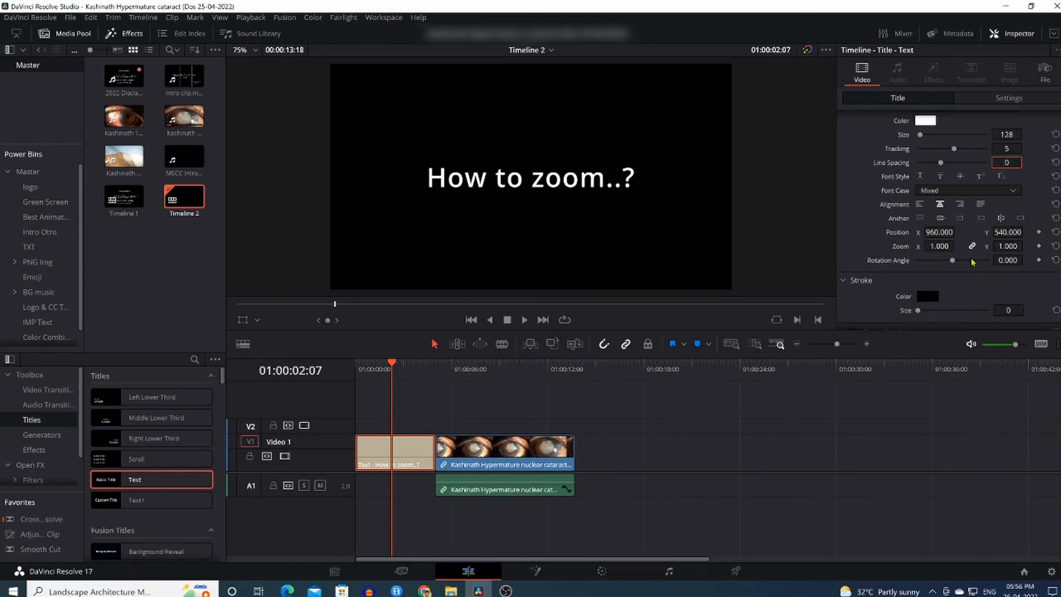
pyautogui.scroll(8, 951, 235)
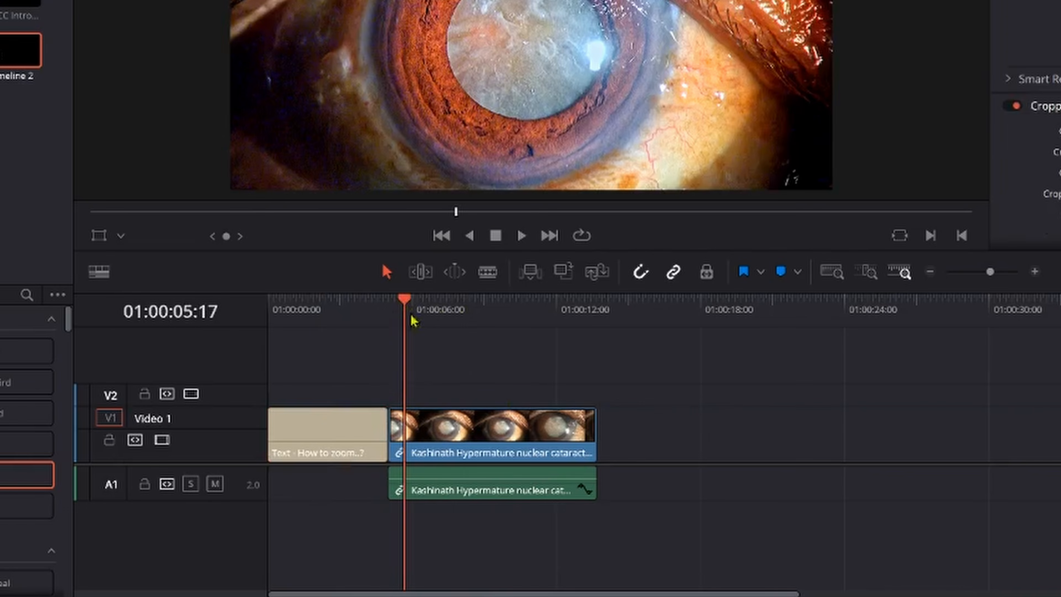
# - Enlarge the eye clip after the zoom title to a Transform zoom of 1.530 at 01:00:05:00
pyautogui.click(430, 433)
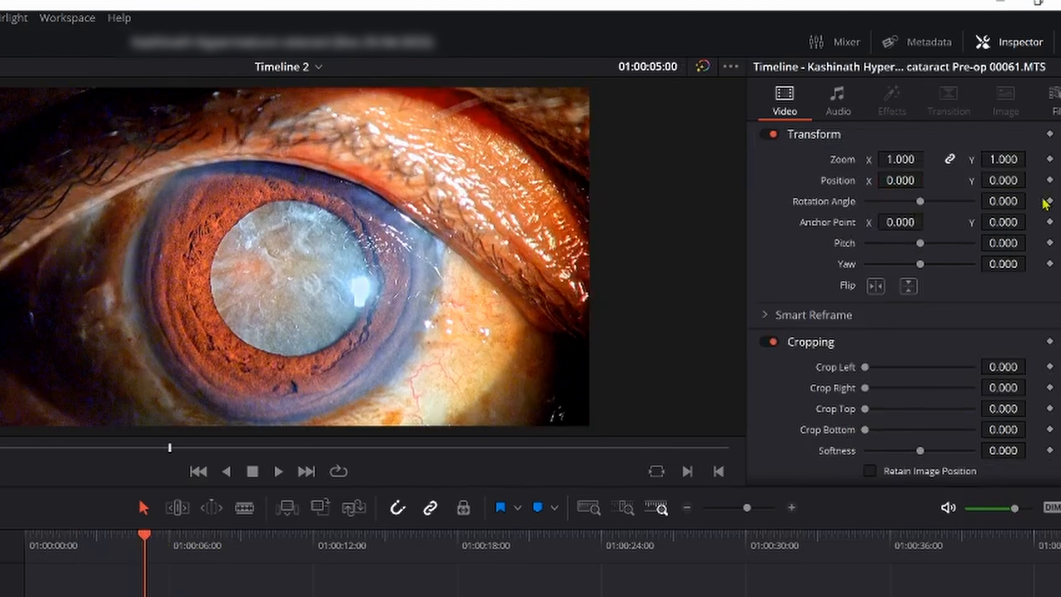
pyautogui.moveTo(894, 159)
pyautogui.mouseDown()
pyautogui.moveTo(925, 160)
pyautogui.moveTo(894, 160)
pyautogui.mouseUp()
pyautogui.moveTo(1020, 153); pyautogui.dragTo(928, 152)
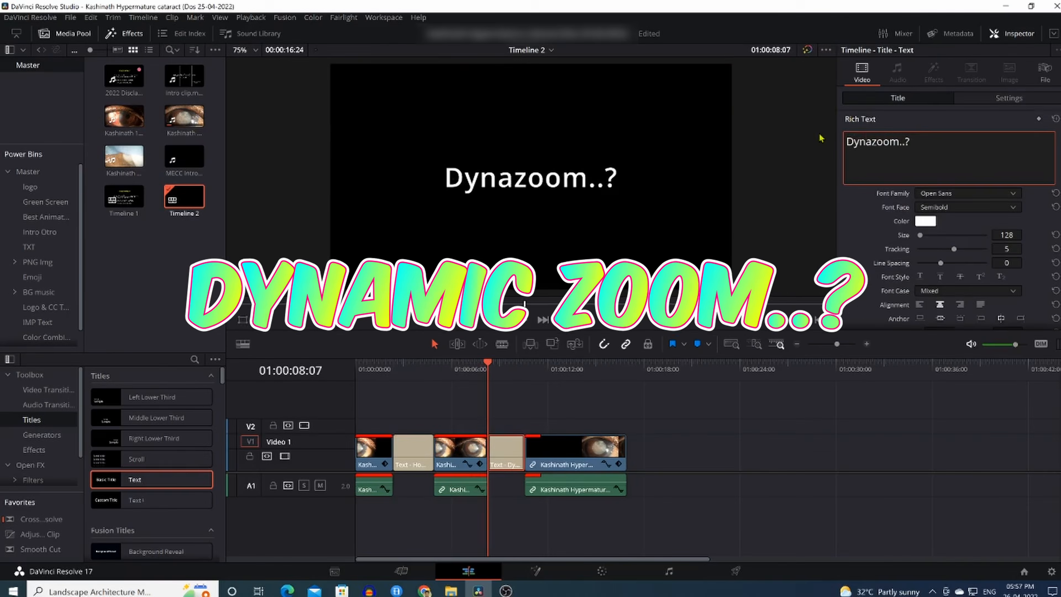
# - Enable Dynamic Zoom on the eye clip following the dynamic zoom title and check its ease options
pyautogui.write('mi')
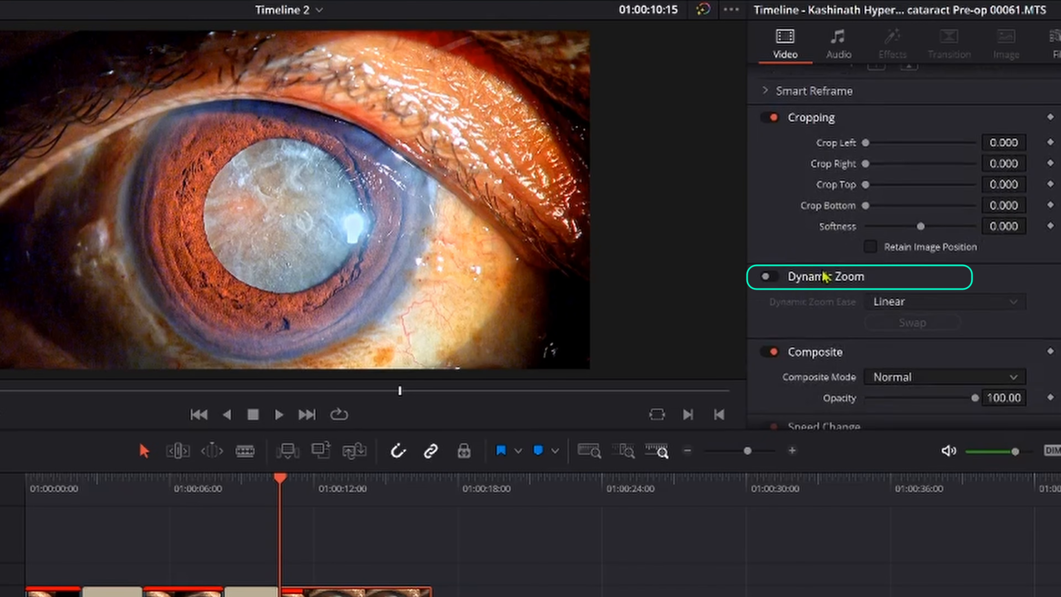
pyautogui.click(829, 272)
pyautogui.click(829, 273)
pyautogui.click(769, 277)
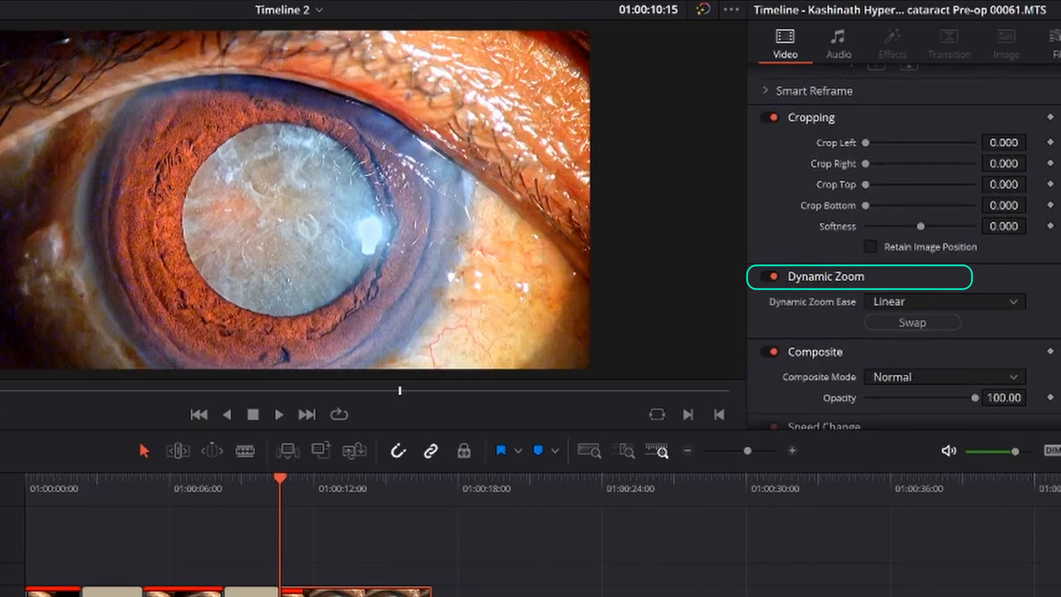
pyautogui.click(935, 310)
pyautogui.click(953, 309)
pyautogui.click(941, 304)
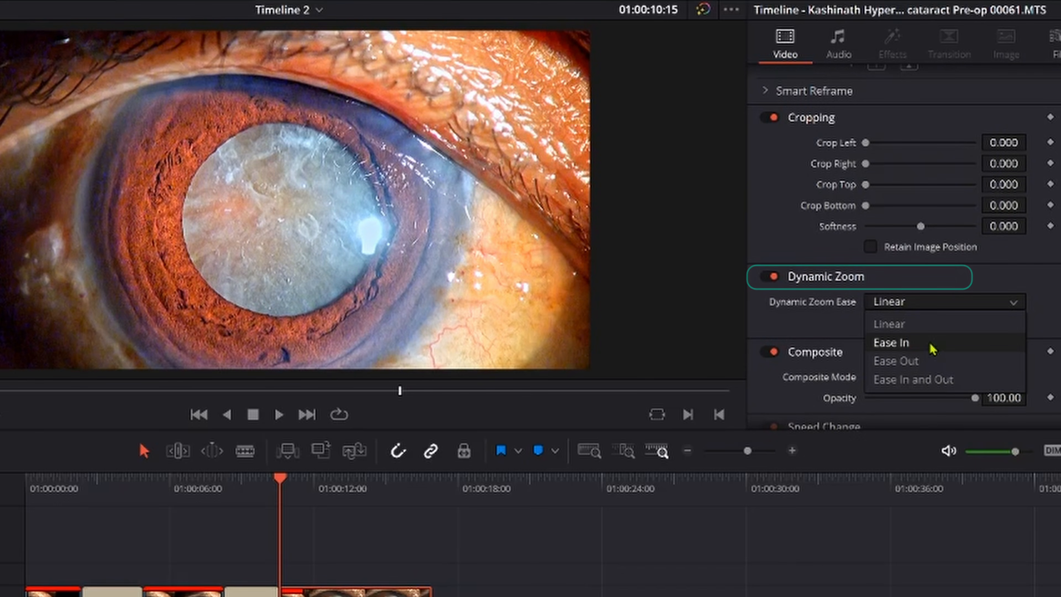
pyautogui.press('space')
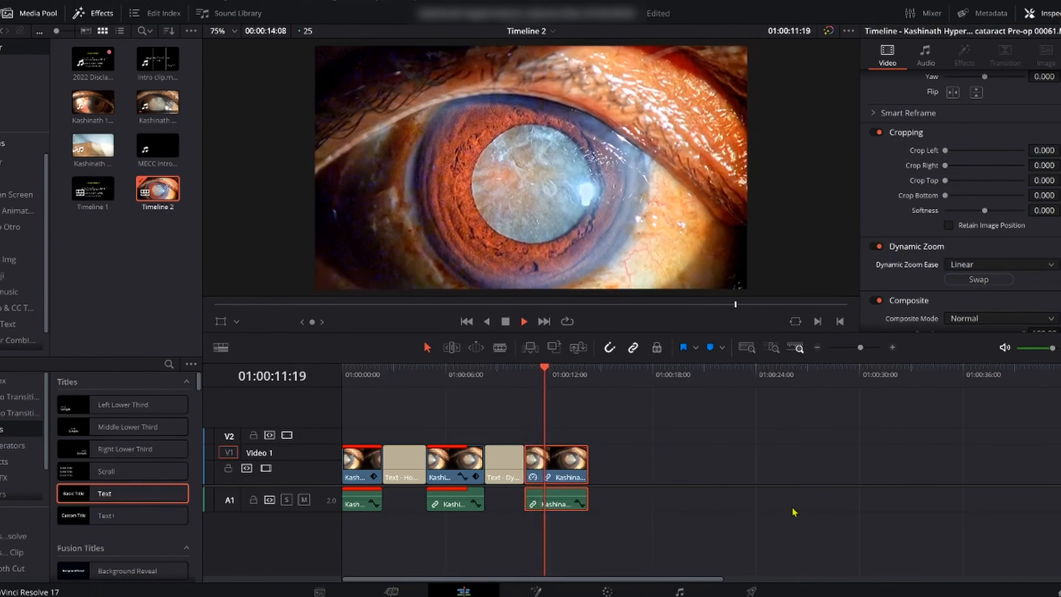
pyautogui.click(527, 375)
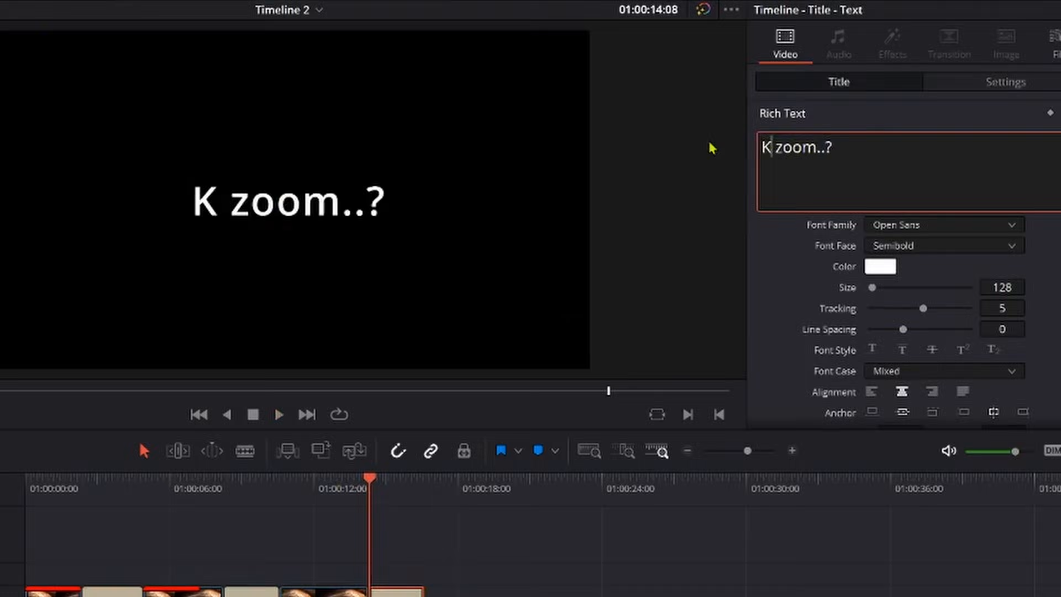
# - Enter the "Key framing" title text and add Transform keyframes at the start of the eye clip following it
pyautogui.write('ey frame')
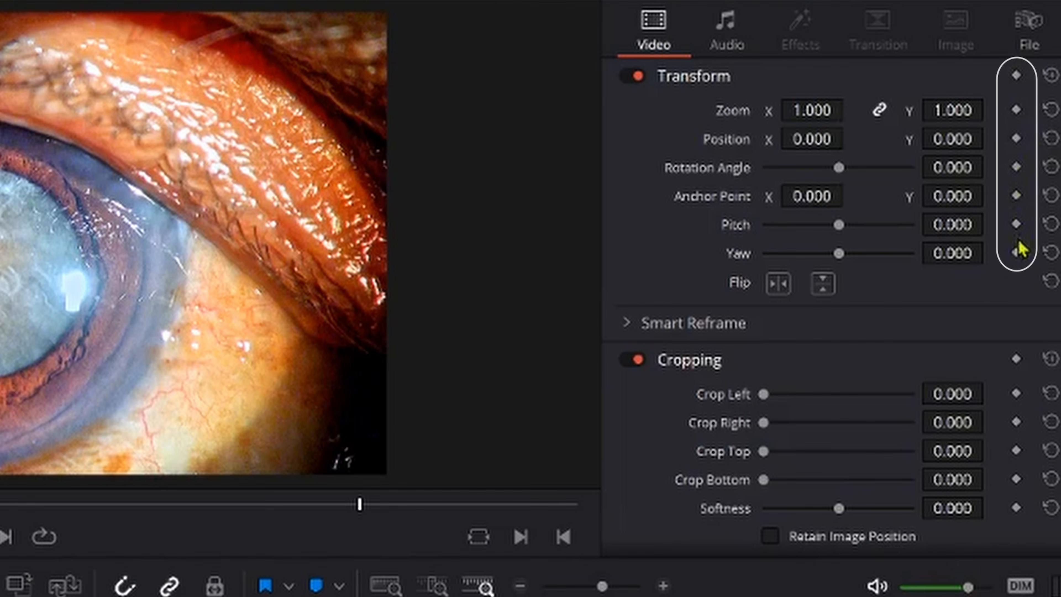
pyautogui.click(1051, 78)
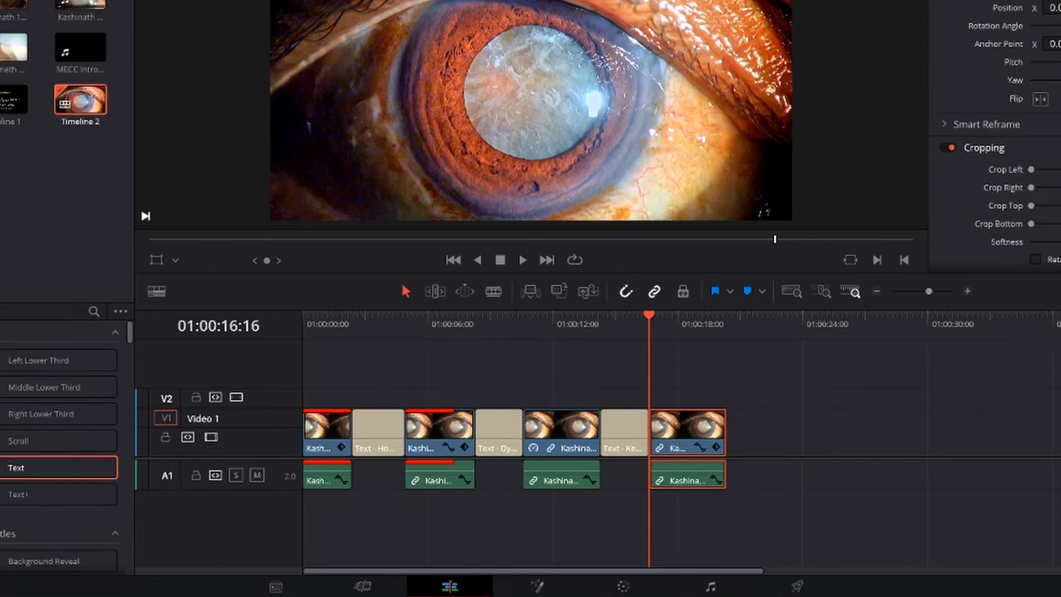
# - Keyframe a closer zoom on the last eye clip at 01:00:17:08 and play it back
pyautogui.press('space')
pyautogui.press('space')
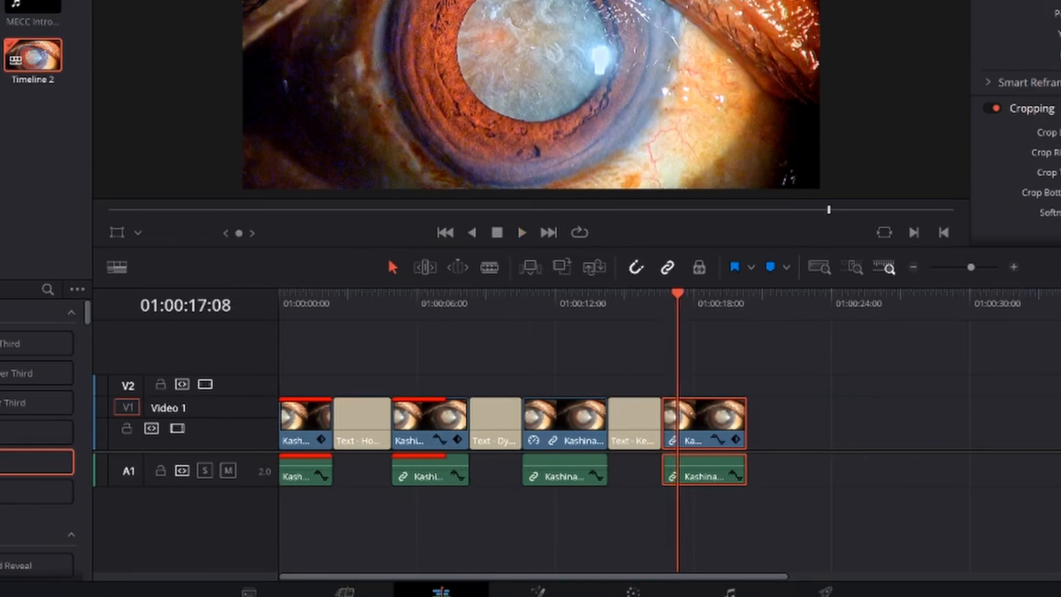
pyautogui.moveTo(940, 112); pyautogui.dragTo(974, 112)
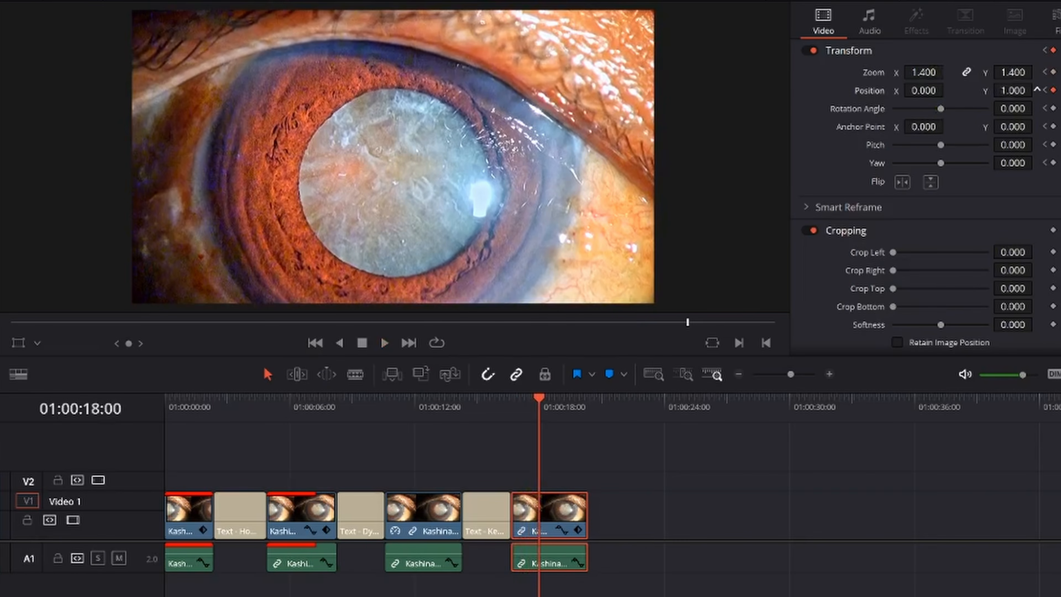
pyautogui.moveTo(1013, 90); pyautogui.dragTo(1051, 91)
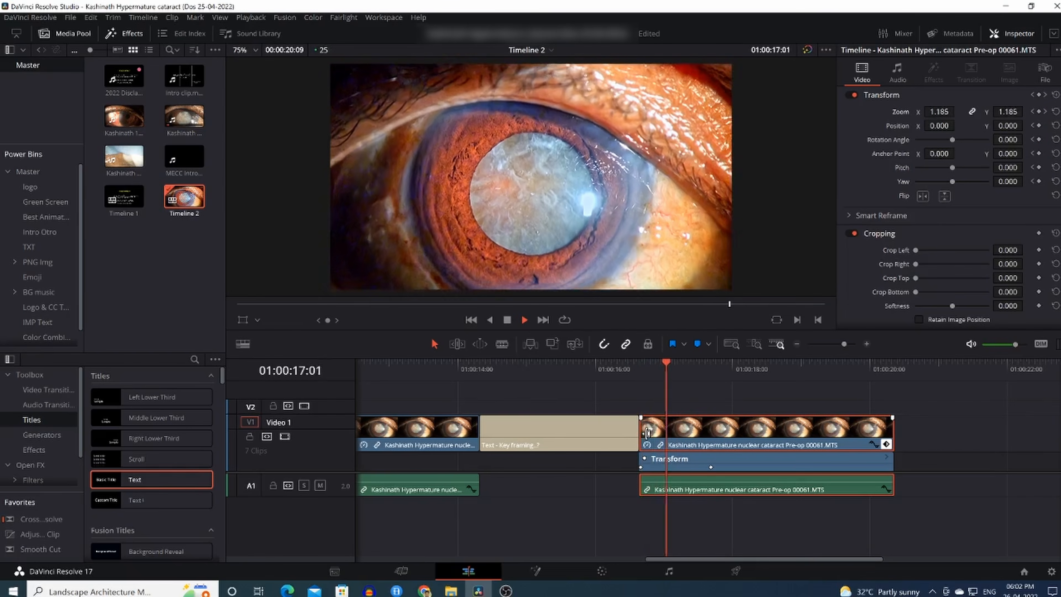
pyautogui.press('space')
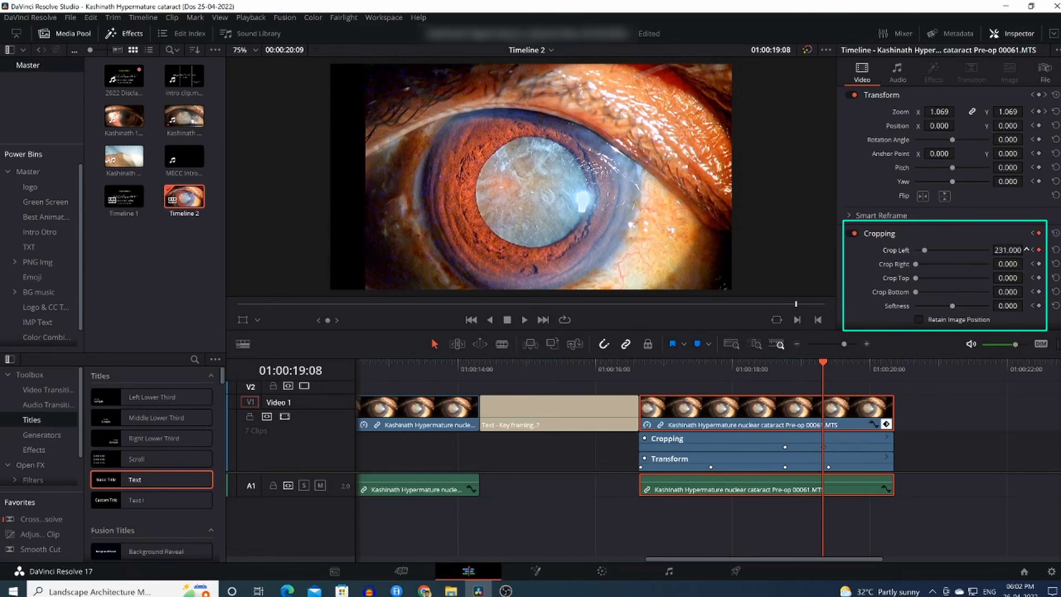
# - Keyframe the clip's crop to left 347, right 390, top 204, bottom 66 with Position Y 91 at 01:00:19:08, and save the project
pyautogui.moveTo(1026, 249); pyautogui.dragTo(1009, 291)
pyautogui.moveTo(1008, 128); pyautogui.dragTo(1045, 128)
pyautogui.hotkey('ctrl', 's')
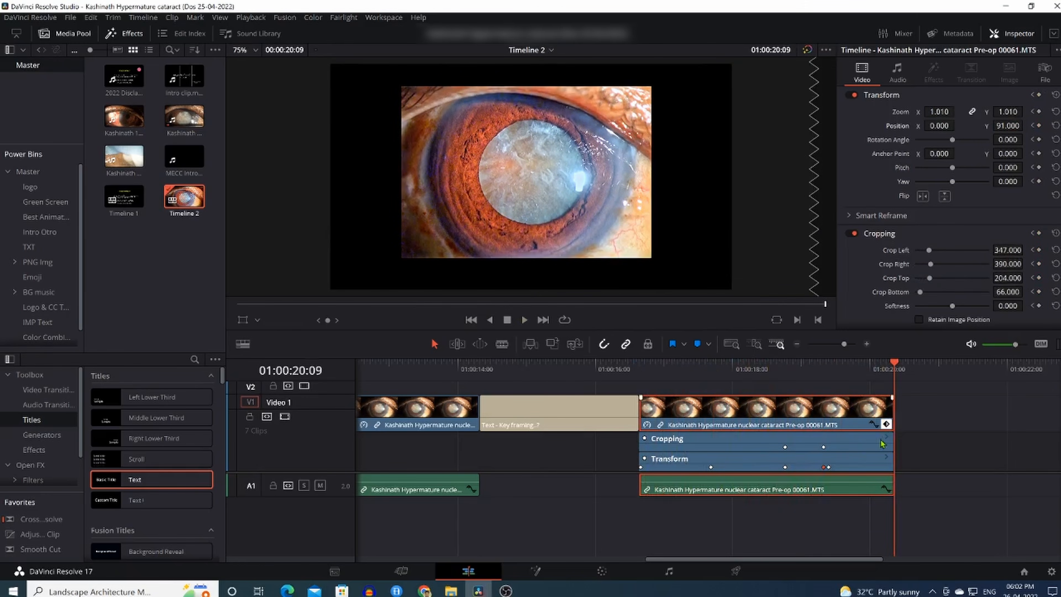
pyautogui.click(887, 425)
pyautogui.hotkey('ctrl', 's')
# - Play back the eye clip with its zoom and cropping keyframes
pyautogui.click(654, 377)
pyautogui.press('space')
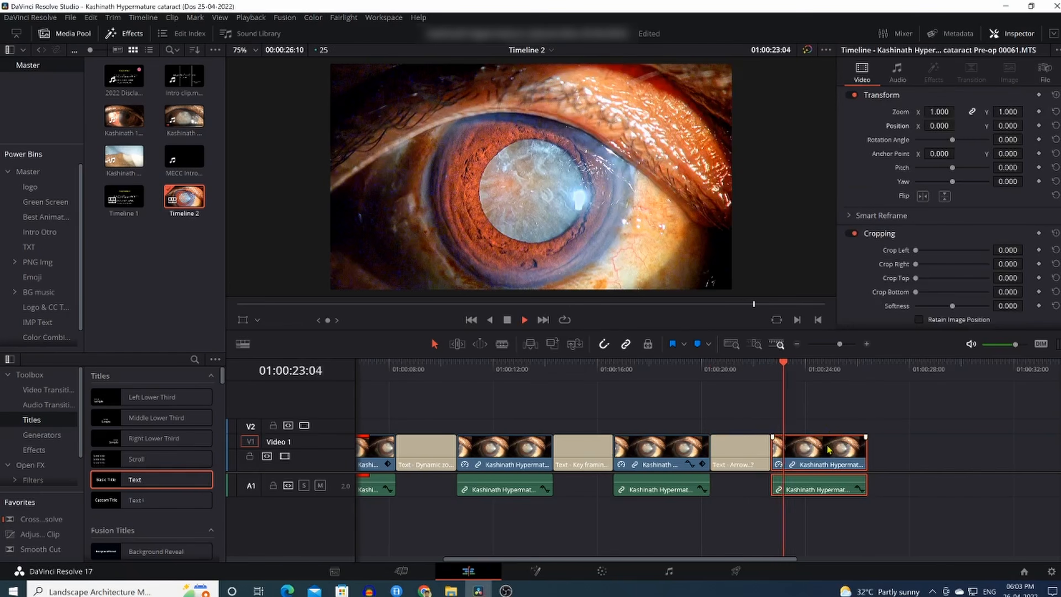
pyautogui.press('space')
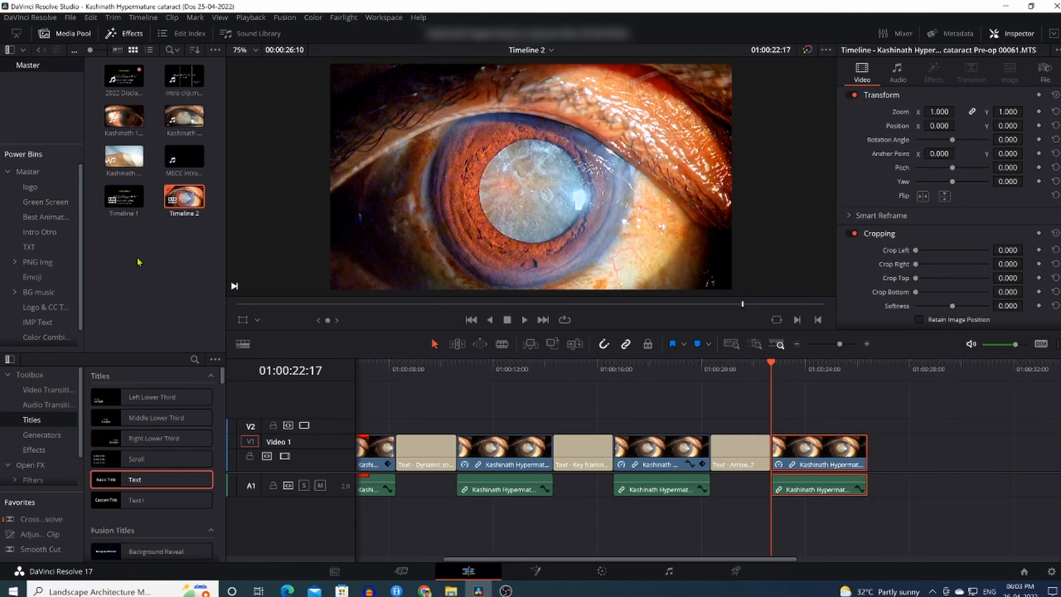
pyautogui.click(175, 298)
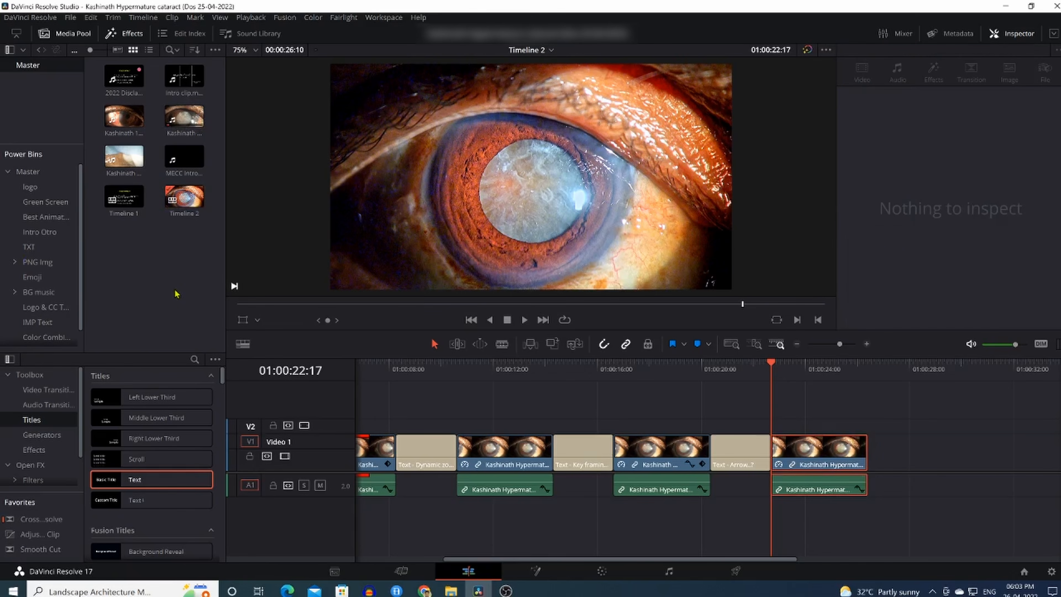
pyautogui.hotkey('ctrl', 'i')
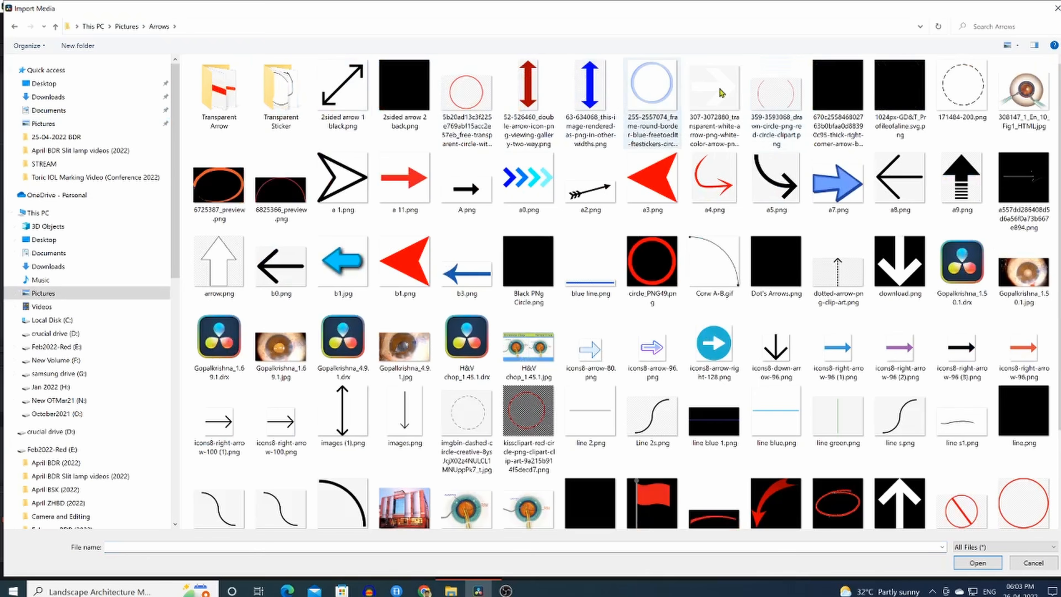
pyautogui.doubleClick(219, 94)
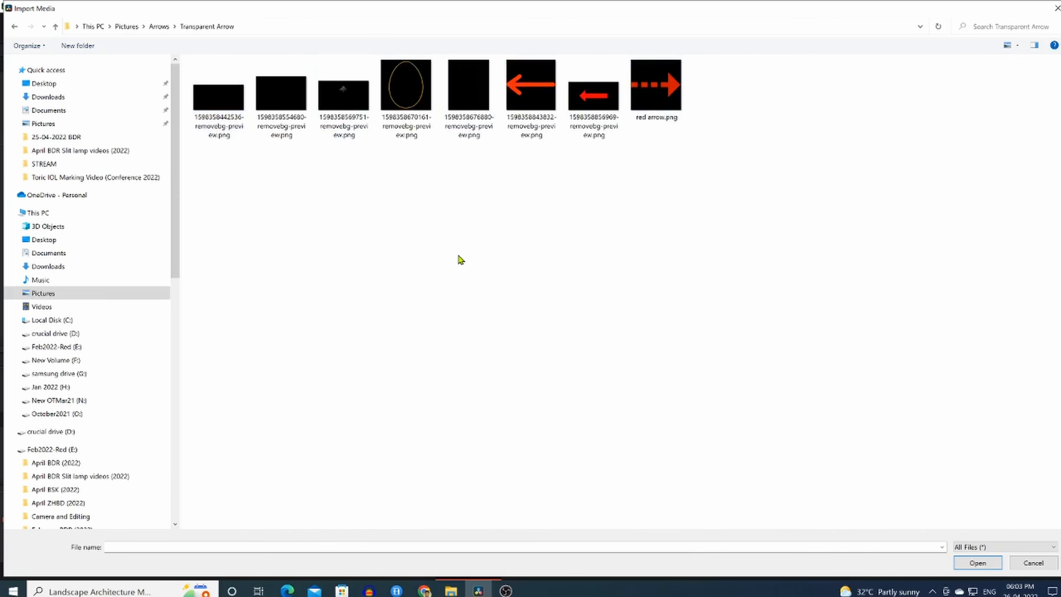
pyautogui.click(522, 96)
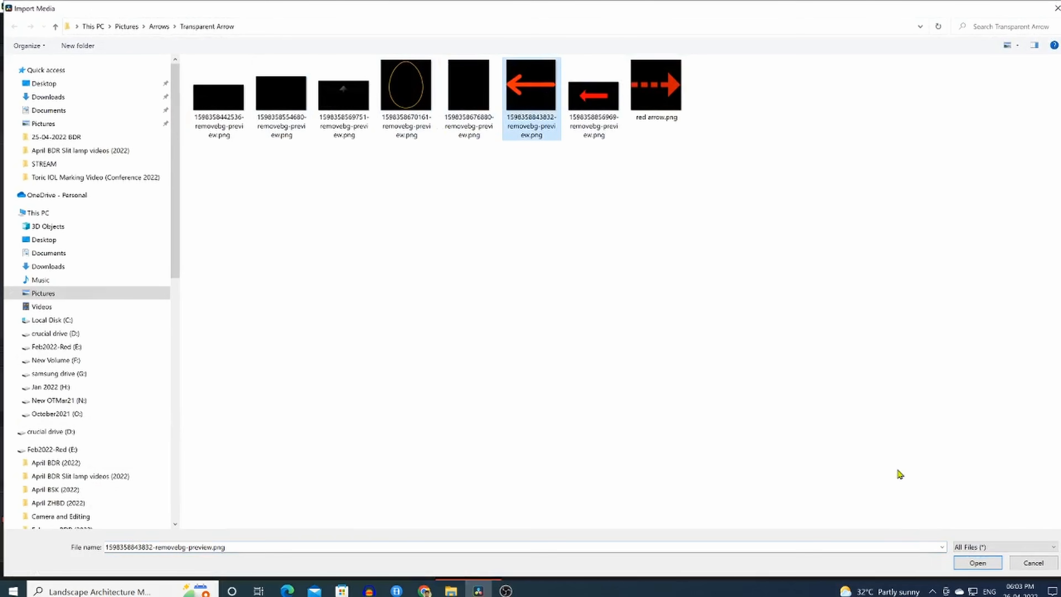
pyautogui.click(978, 562)
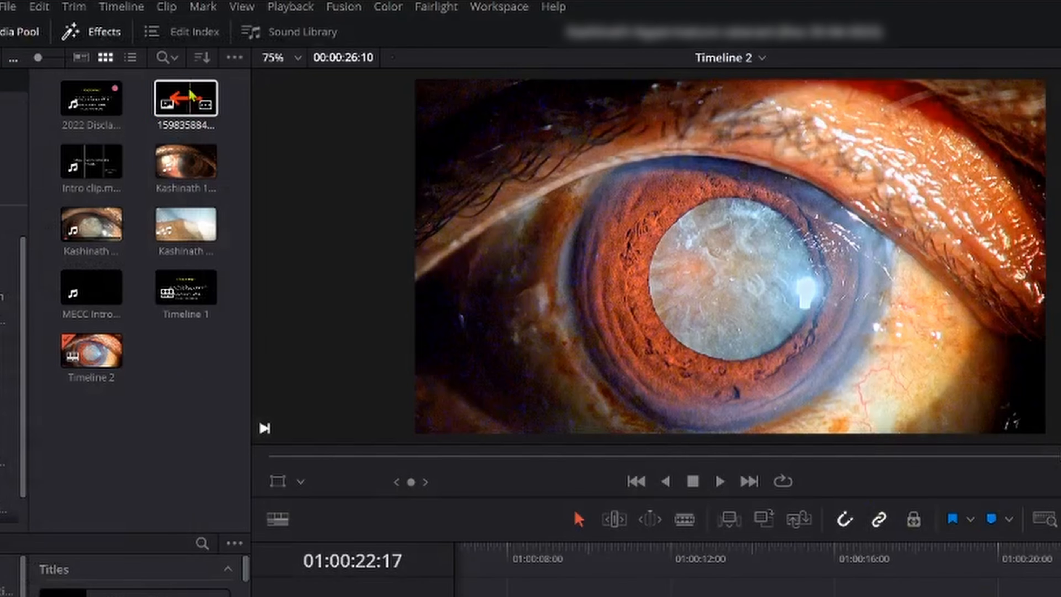
# - Place the red arrow image on track V2 above the last eye clip, starting at 01:00:22:17
pyautogui.moveTo(184, 75); pyautogui.dragTo(591, 263)
pyautogui.moveTo(557, 136); pyautogui.dragTo(848, 395)
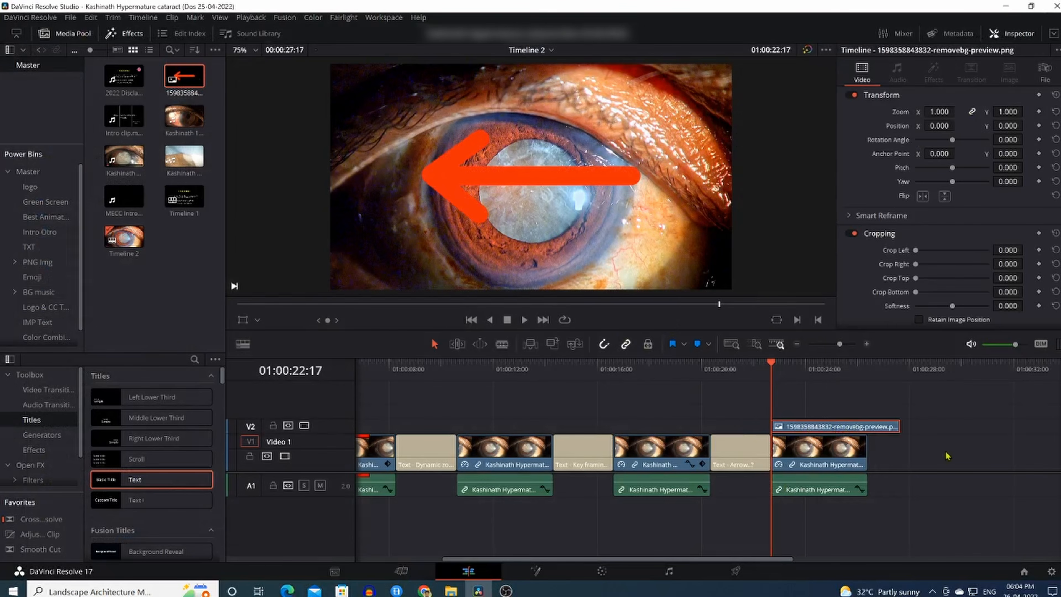
# - Scale the arrow to 0.180, rotate it to -204.8 and position it at X -254, Y 137 on the lens
pyautogui.click(862, 430)
pyautogui.moveTo(939, 112); pyautogui.dragTo(860, 121)
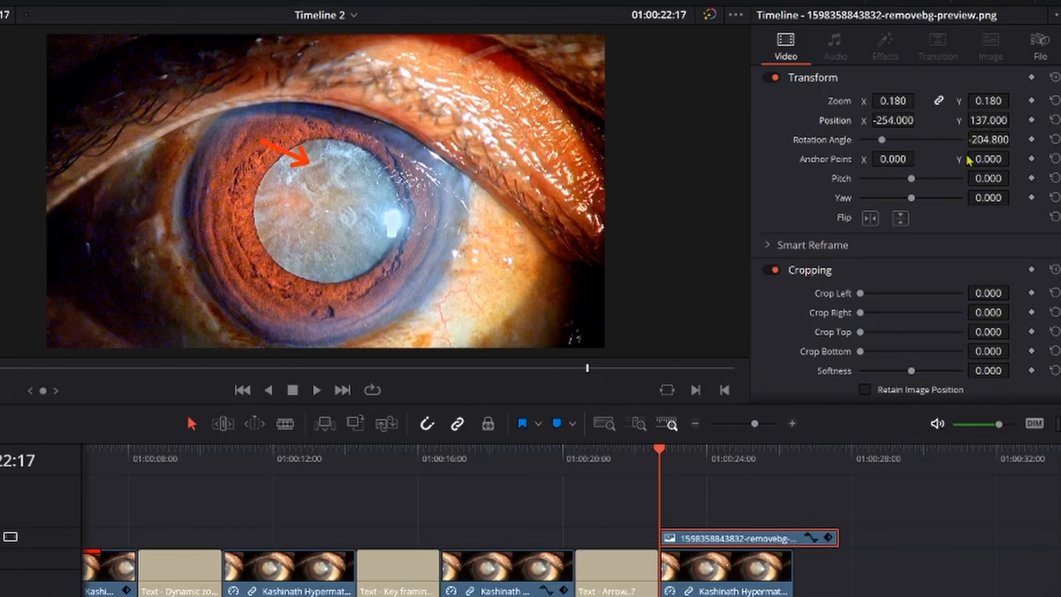
pyautogui.moveTo(987, 179)
pyautogui.mouseDown()
pyautogui.moveTo(1005, 178)
pyautogui.moveTo(987, 178)
pyautogui.mouseUp()
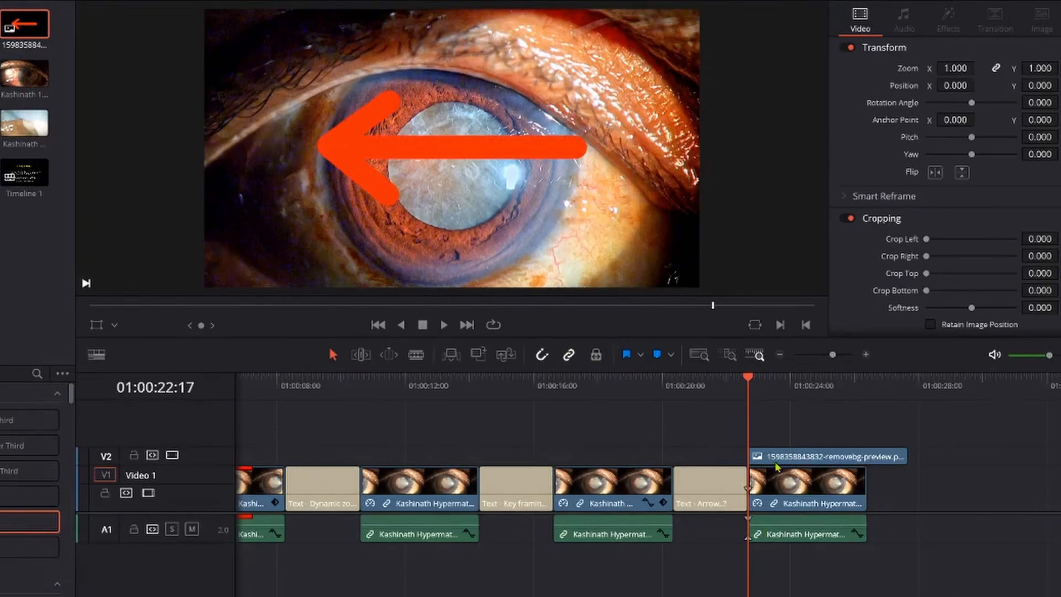
# - Trim the arrow clip to the end of the eye clip and set its zoom to 0.180 with Position X -260
pyautogui.click(766, 477)
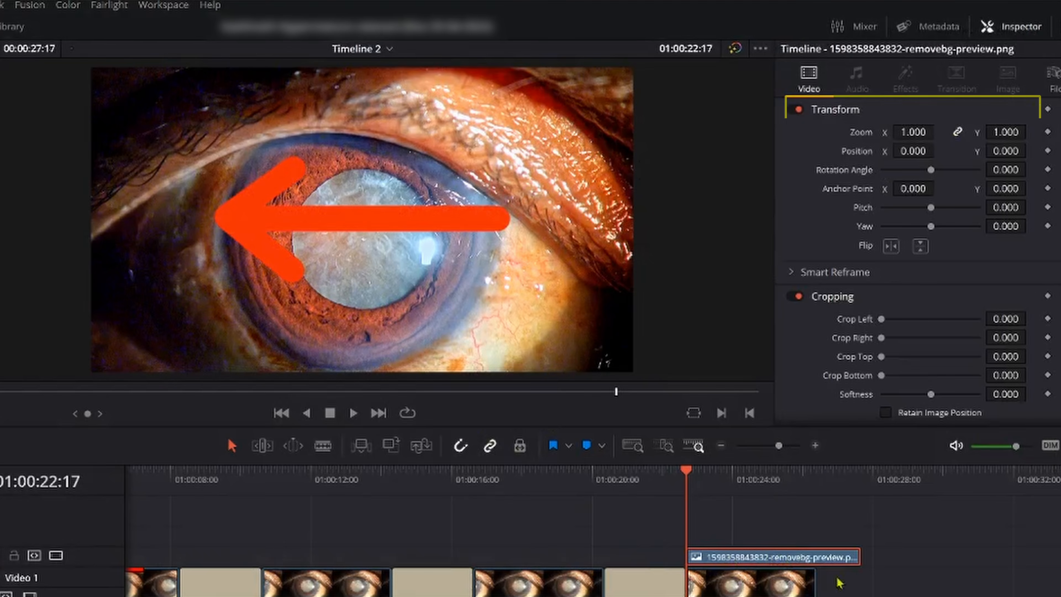
pyautogui.moveTo(858, 558); pyautogui.dragTo(814, 567)
pyautogui.moveTo(915, 133); pyautogui.dragTo(847, 133)
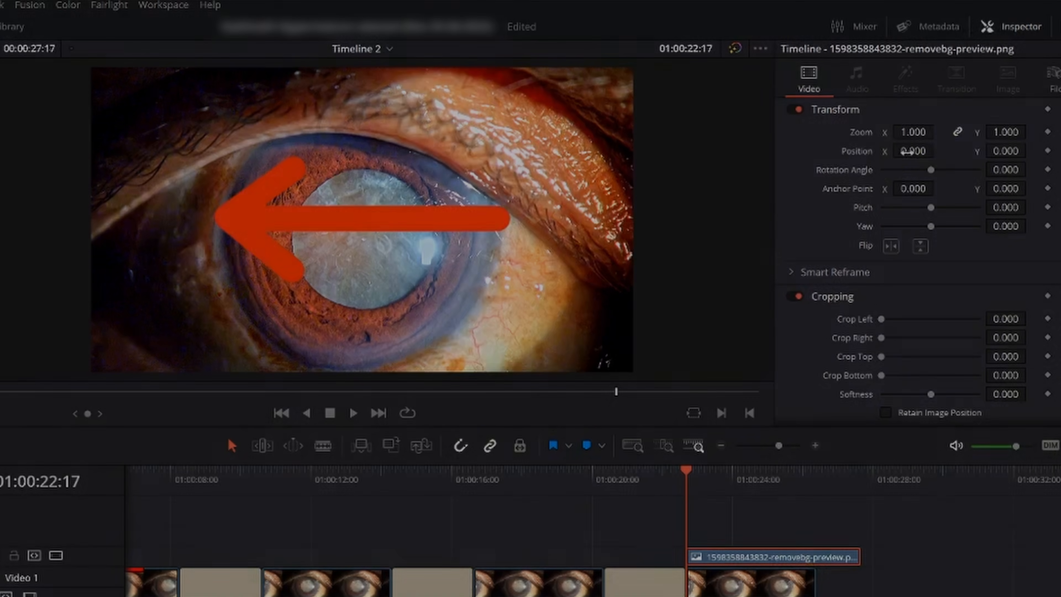
# - Set the second arrow clip's zoom to 0.130 and Position Y to 213 at 01:00:27:14
pyautogui.moveTo(915, 132); pyautogui.dragTo(852, 133)
pyautogui.moveTo(939, 131); pyautogui.dragTo(939, 132)
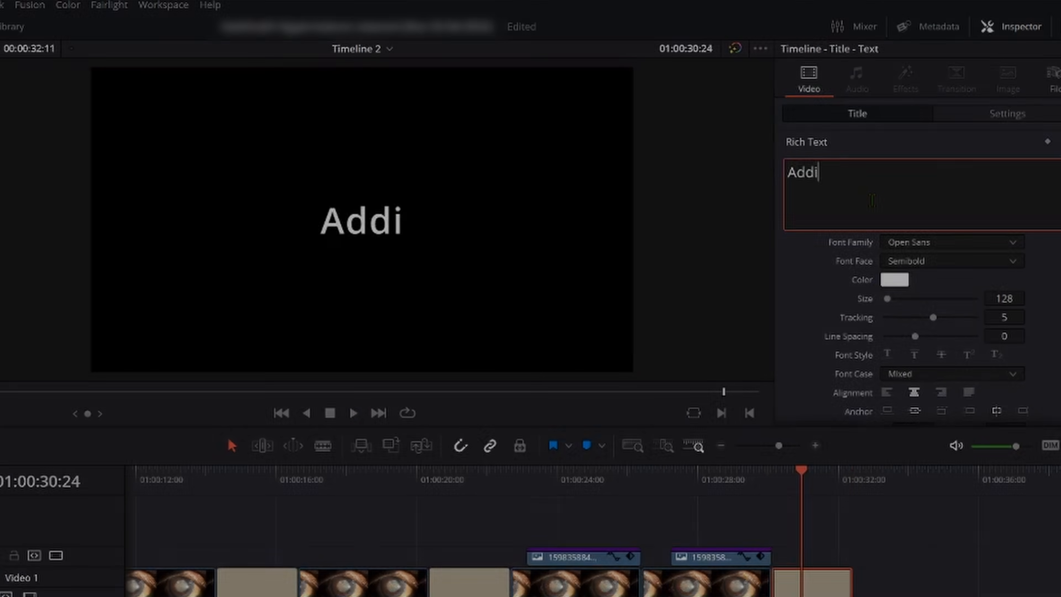
# - Complete the section title's text so it reads "Adding a circle..?"
pyautogui.write('ng a cricle..?')
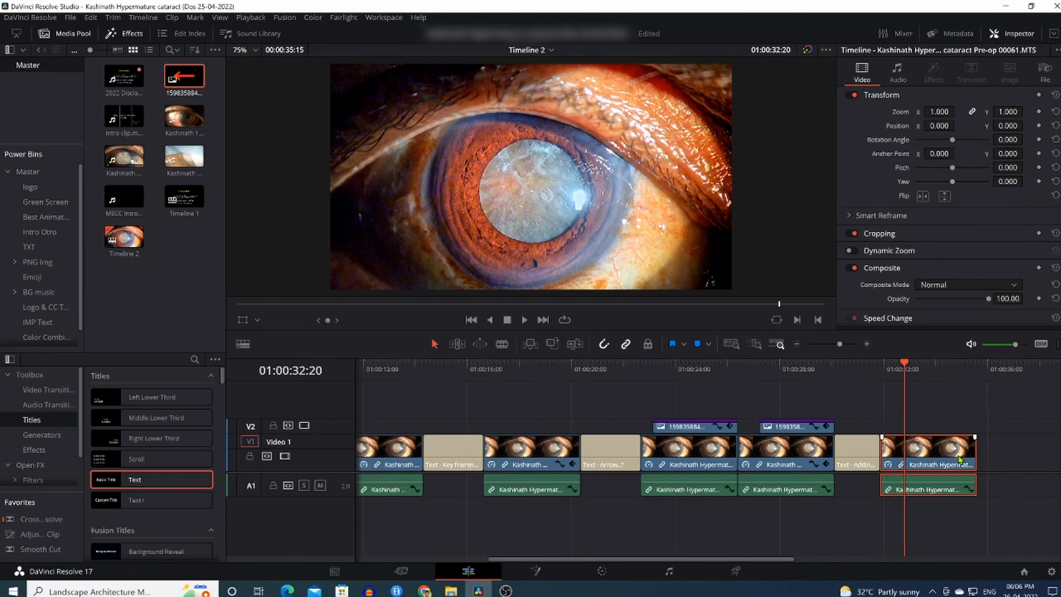
# - Place a basic Text title on track V2 above the last eye clip and clear its default text
pyautogui.moveTo(734, 558); pyautogui.dragTo(848, 562)
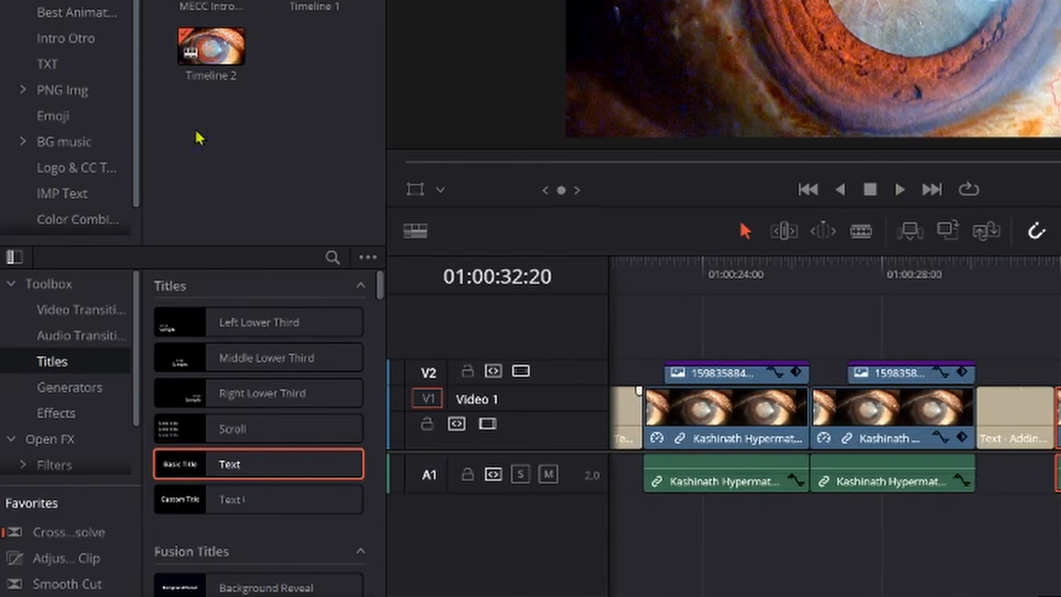
pyautogui.moveTo(273, 467); pyautogui.dragTo(643, 383)
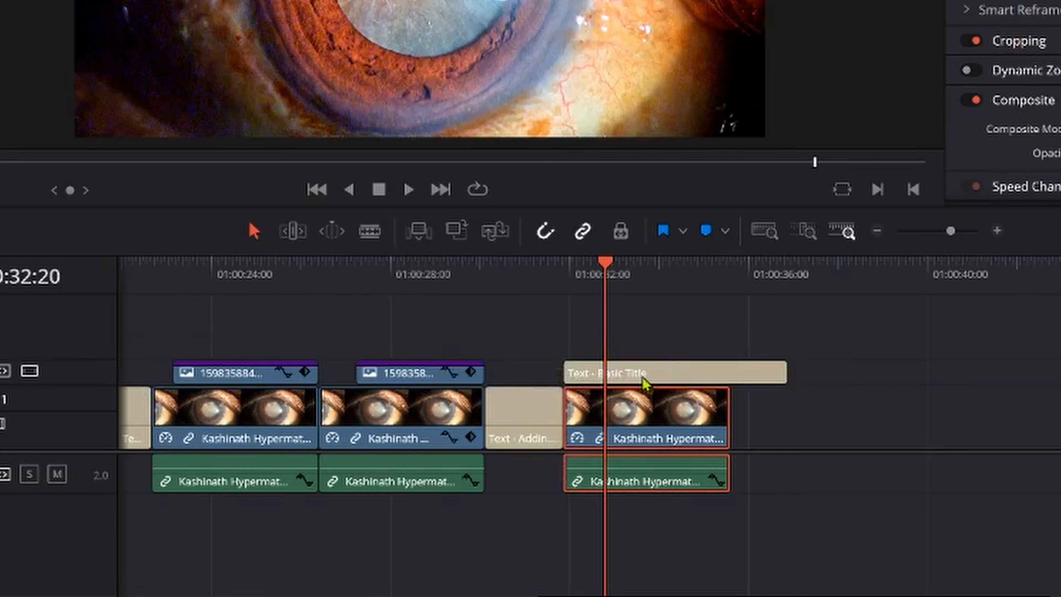
pyautogui.click(642, 377)
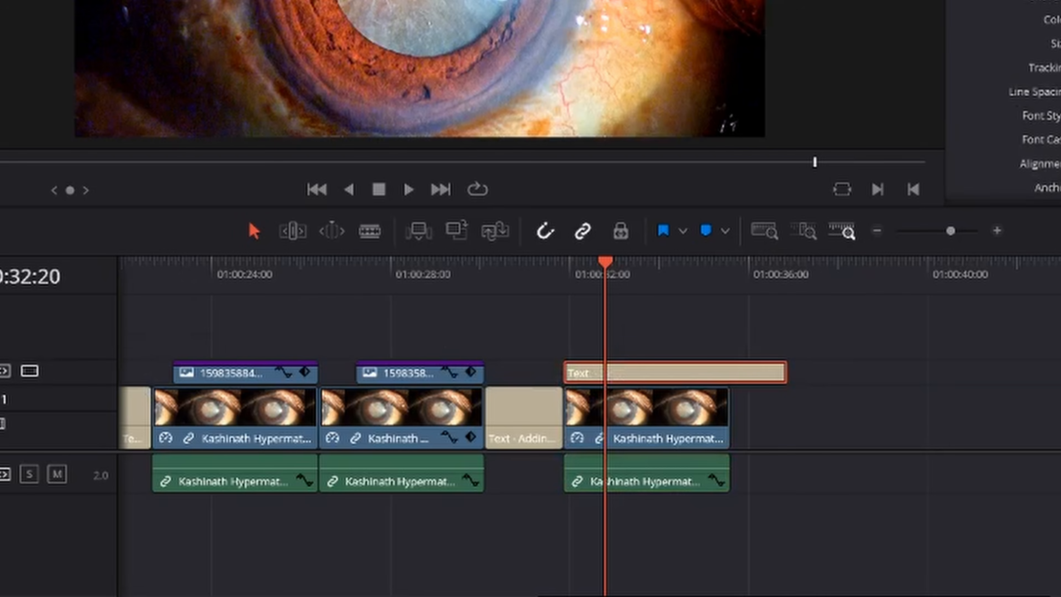
pyautogui.scroll(-5, 1002, 104)
pyautogui.scroll(5, 919, 125)
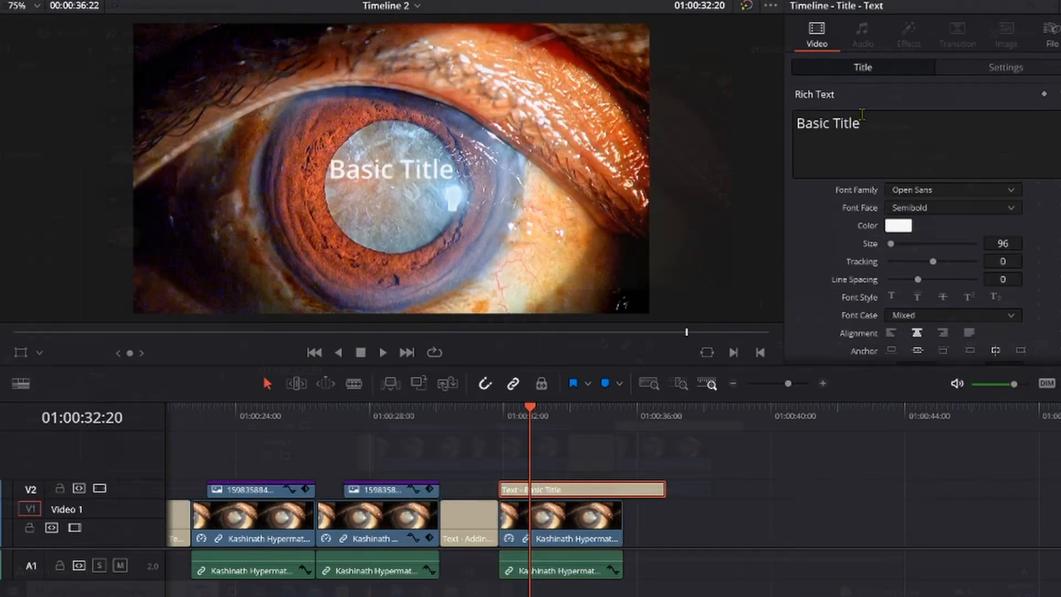
pyautogui.tripleClick(845, 118)
pyautogui.press('BackSpace')
# - Shape the title's background into a circle over the lens with width 0.254, height 0.442 and corner radius 0.824
pyautogui.scroll(-5, 848, 137)
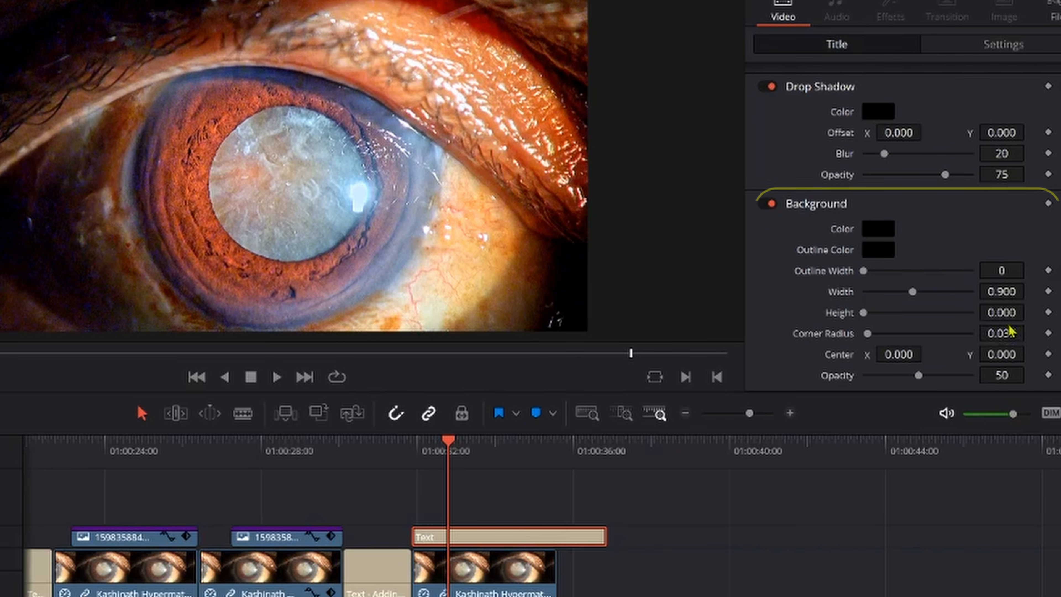
pyautogui.moveTo(1002, 312)
pyautogui.mouseDown()
pyautogui.moveTo(1032, 312)
pyautogui.moveTo(1030, 291)
pyautogui.moveTo(1009, 292)
pyautogui.mouseUp()
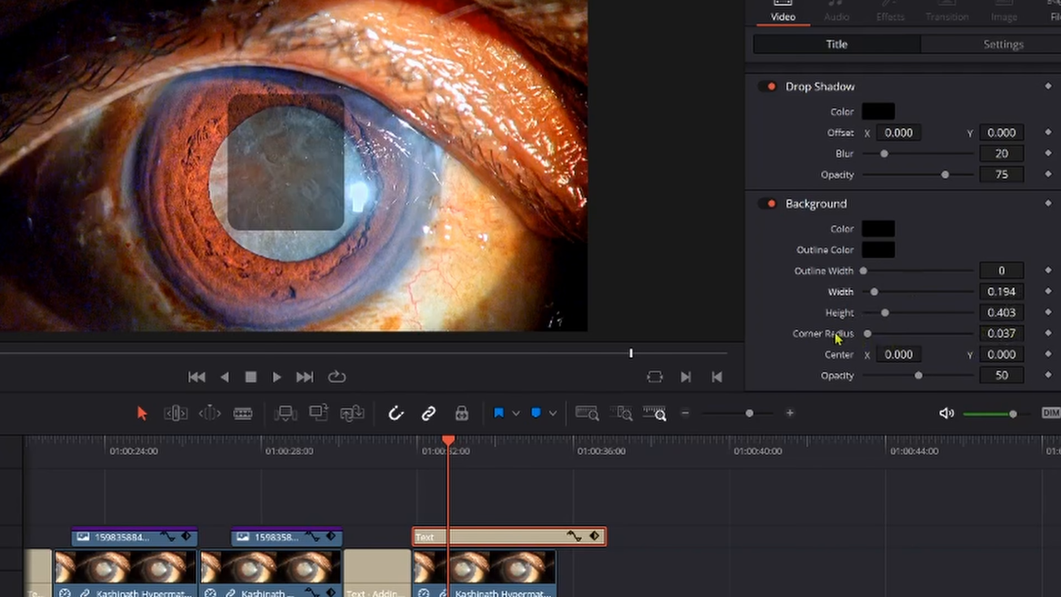
pyautogui.moveTo(871, 333); pyautogui.dragTo(955, 336)
pyautogui.moveTo(1030, 290); pyautogui.dragTo(1029, 290)
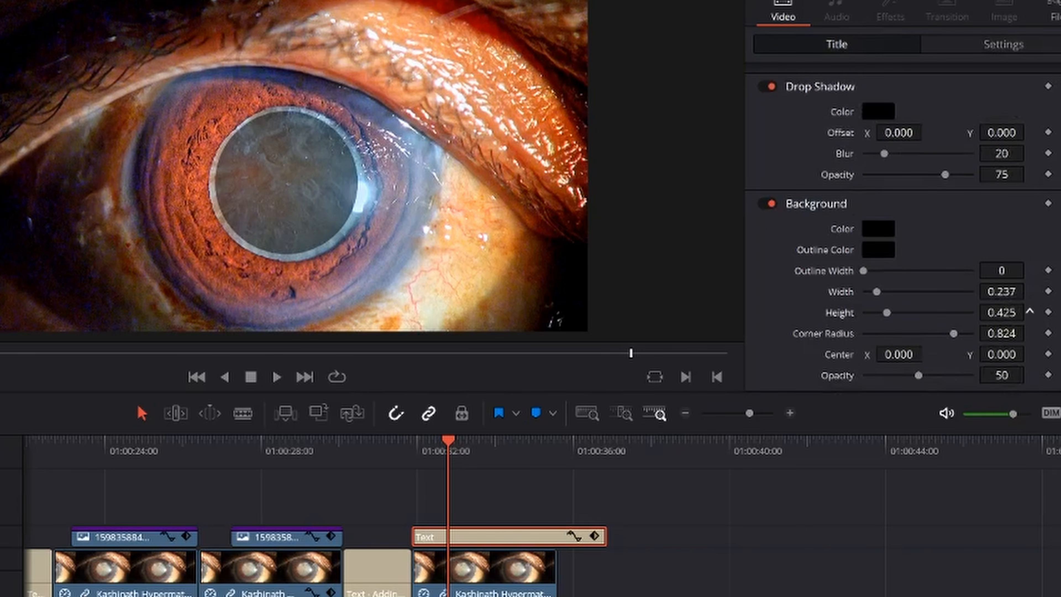
pyautogui.moveTo(1030, 310); pyautogui.dragTo(1030, 310)
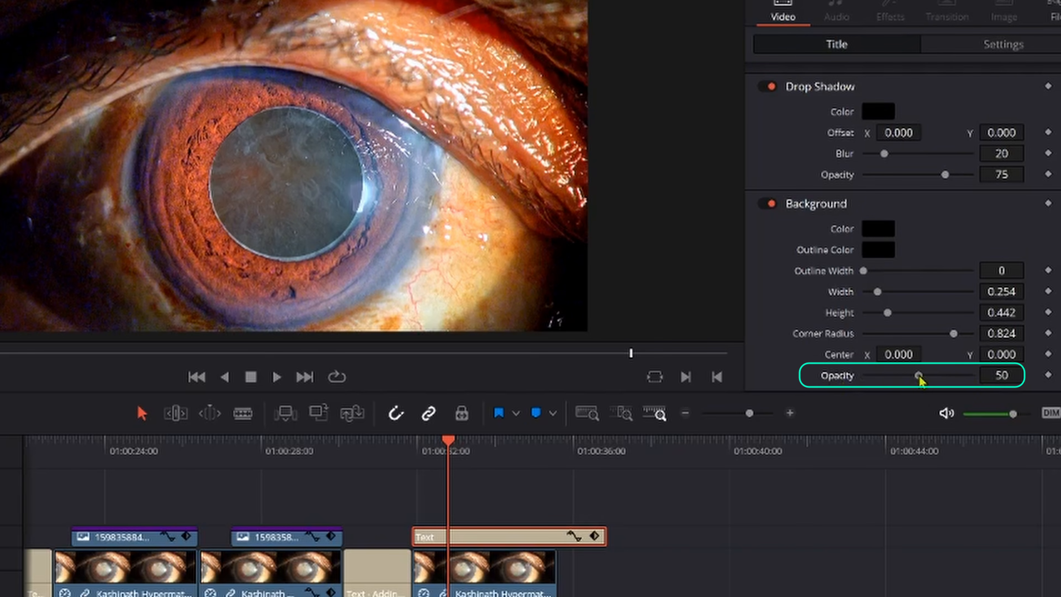
# - Turn the circle into a bare outline by setting the background opacity to 0 and the outline width to 8
pyautogui.moveTo(918, 375); pyautogui.dragTo(861, 376)
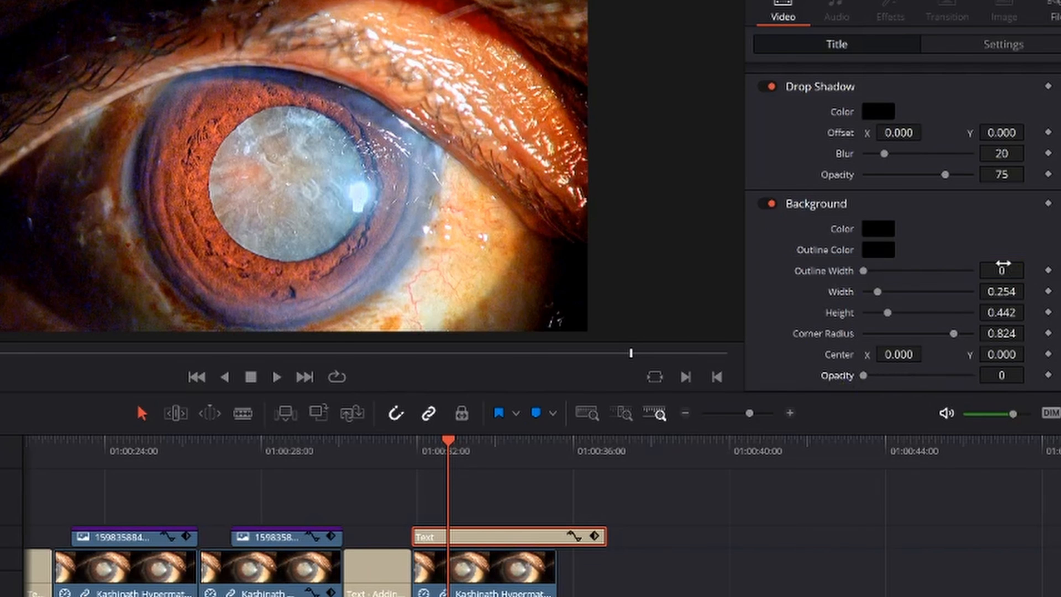
pyautogui.moveTo(1002, 264); pyautogui.dragTo(1030, 269)
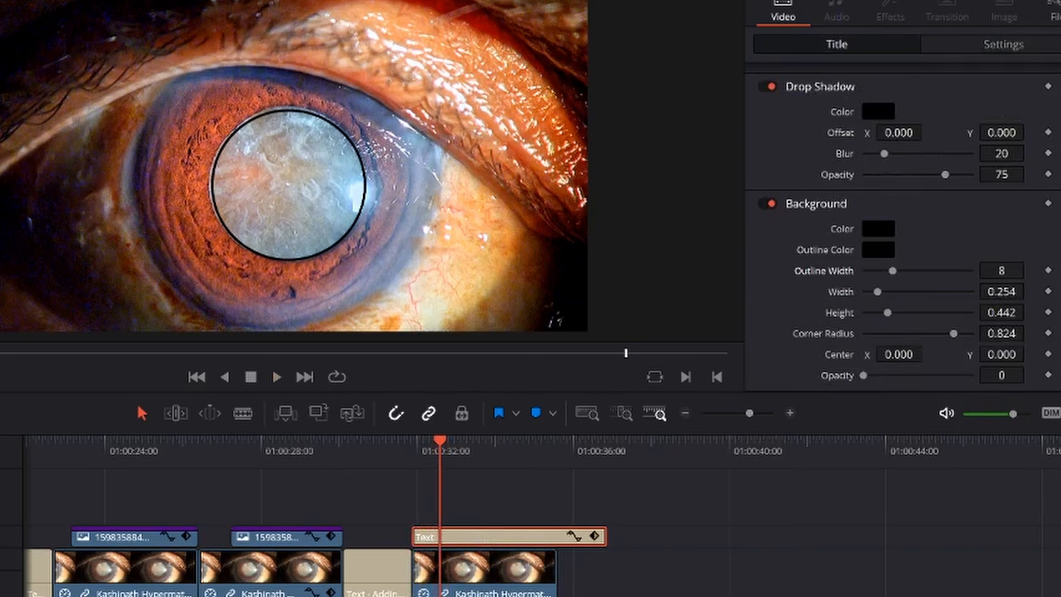
# - Flatten the circle outline into an ellipse with background height 0.255 and move it up the lens to Position Y 34
pyautogui.moveTo(1002, 313)
pyautogui.mouseDown()
pyautogui.moveTo(961, 313)
pyautogui.moveTo(1028, 313)
pyautogui.moveTo(1011, 313)
pyautogui.mouseUp()
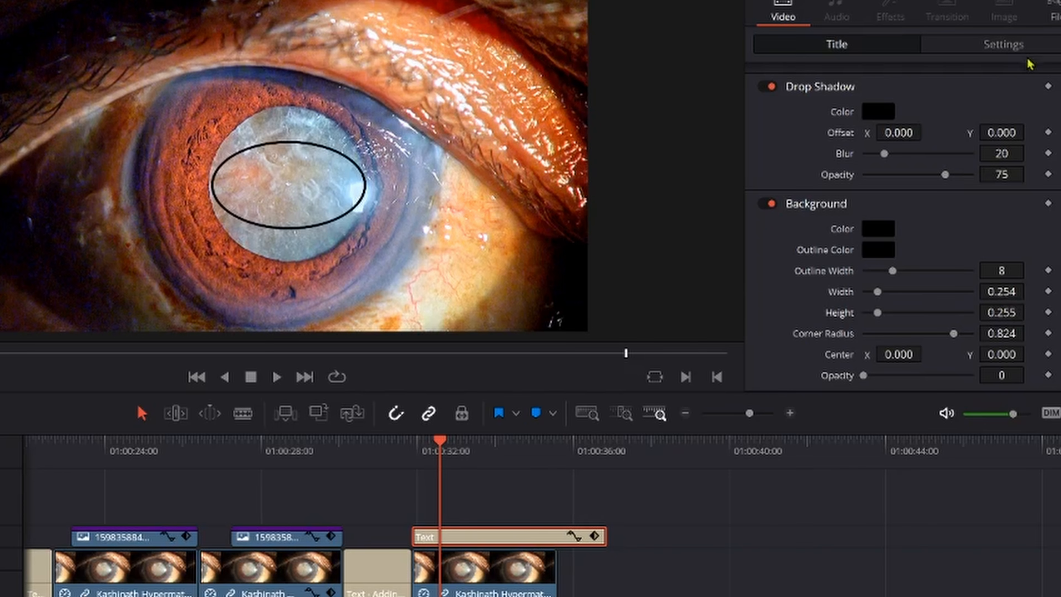
pyautogui.click(1015, 44)
pyautogui.scroll(5, 1001, 104)
pyautogui.scroll(2, 1014, 99)
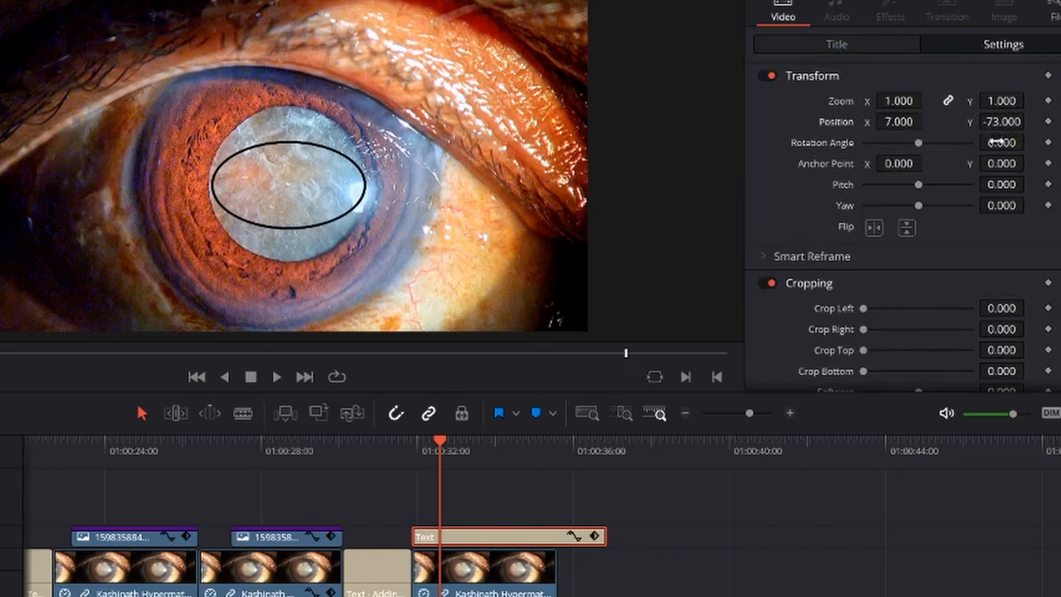
pyautogui.moveTo(1002, 121); pyautogui.dragTo(1034, 121)
pyautogui.click(863, 45)
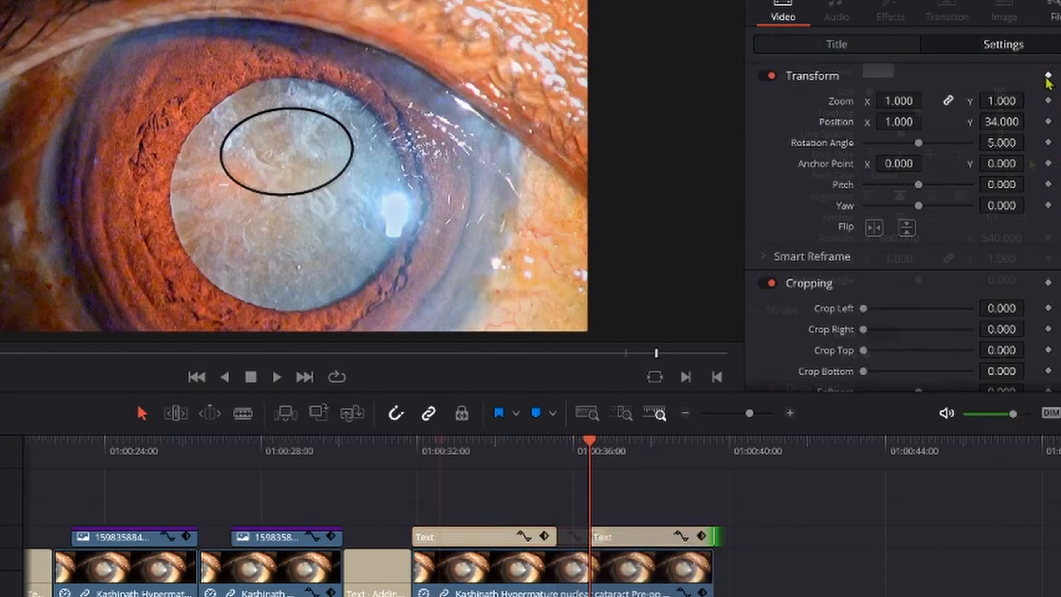
# - Set the second ellipse title's zoom to 1.580 at its keyframe past 01:00:36:00 and play back the animation
pyautogui.moveTo(927, 101)
pyautogui.mouseDown()
pyautogui.moveTo(894, 100)
pyautogui.moveTo(940, 101)
pyautogui.mouseUp()
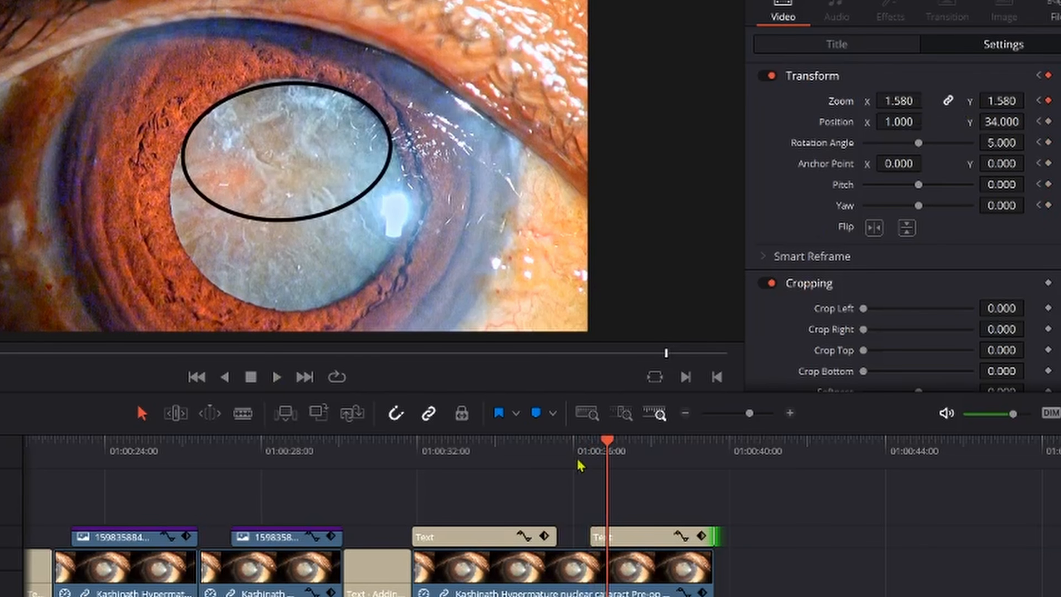
pyautogui.click(580, 465)
pyautogui.press('space')
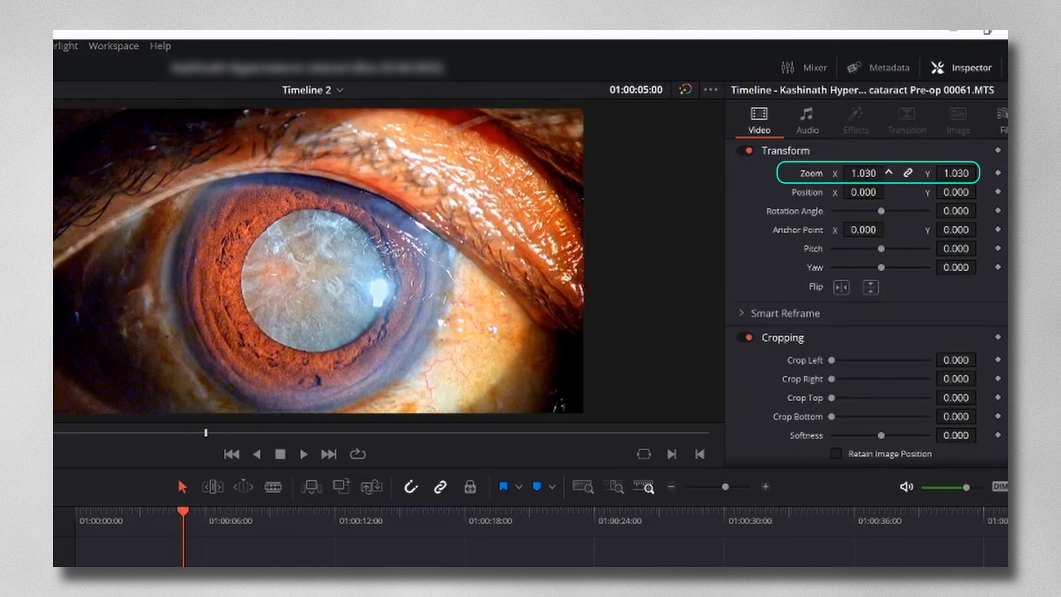
pyautogui.moveTo(869, 173); pyautogui.dragTo(877, 173)
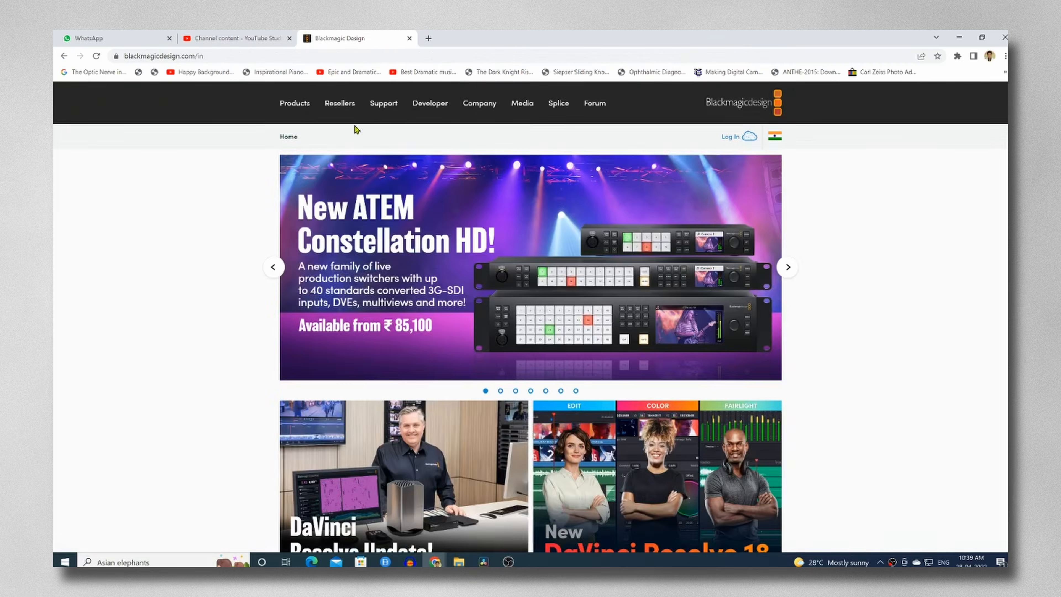
# - Switch to the browser and look through the Blackmagic Design website's DaVinci Resolve 18 pages, including Color
pyautogui.scroll(-5, 531, 293)
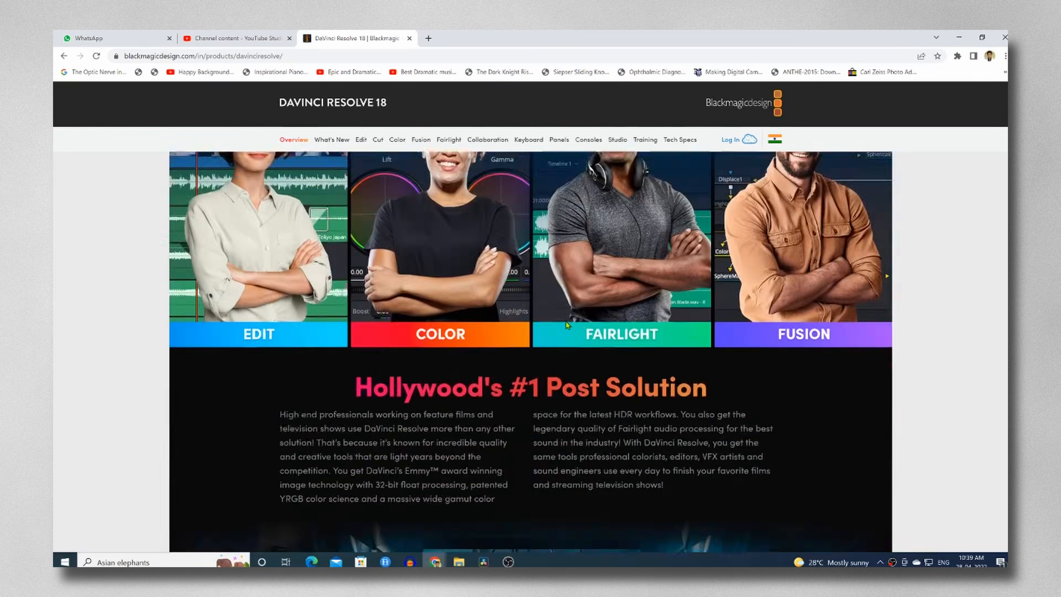
pyautogui.scroll(-5, 617, 362)
pyautogui.scroll(-15, 617, 362)
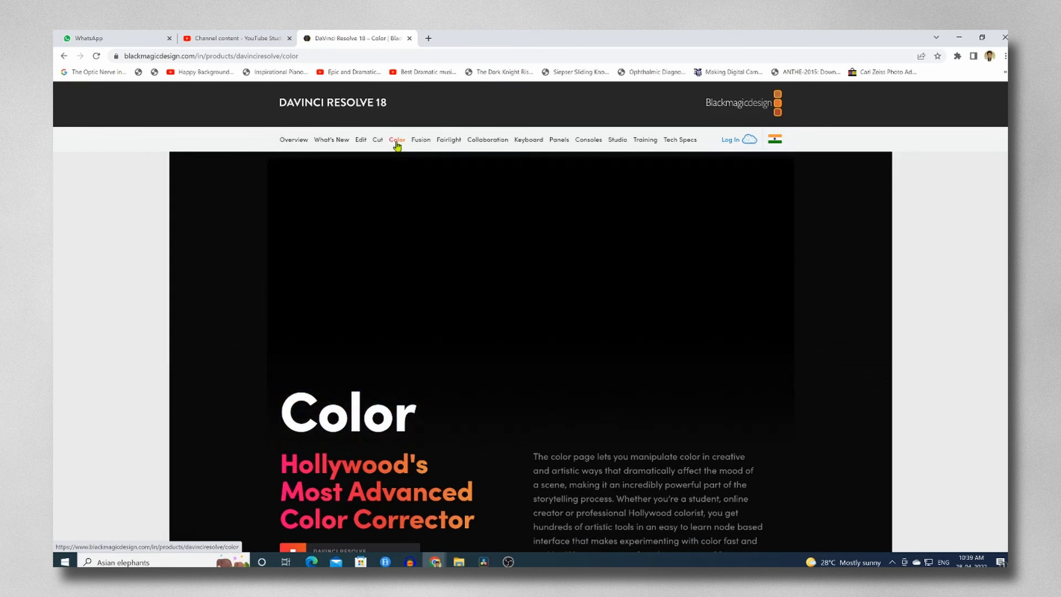
pyautogui.scroll(-5, 531, 318)
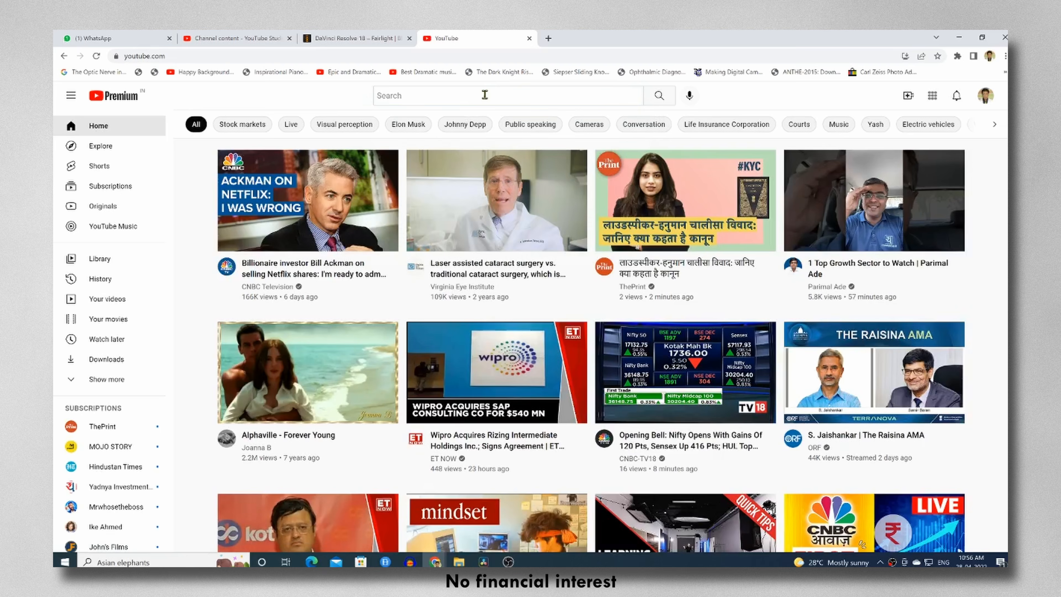
# - Search YouTube for "davinci resolve editing tutorials" and look through the results
pyautogui.click(486, 95)
pyautogui.write('davinci')
pyautogui.write('ls')
pyautogui.press('Return')
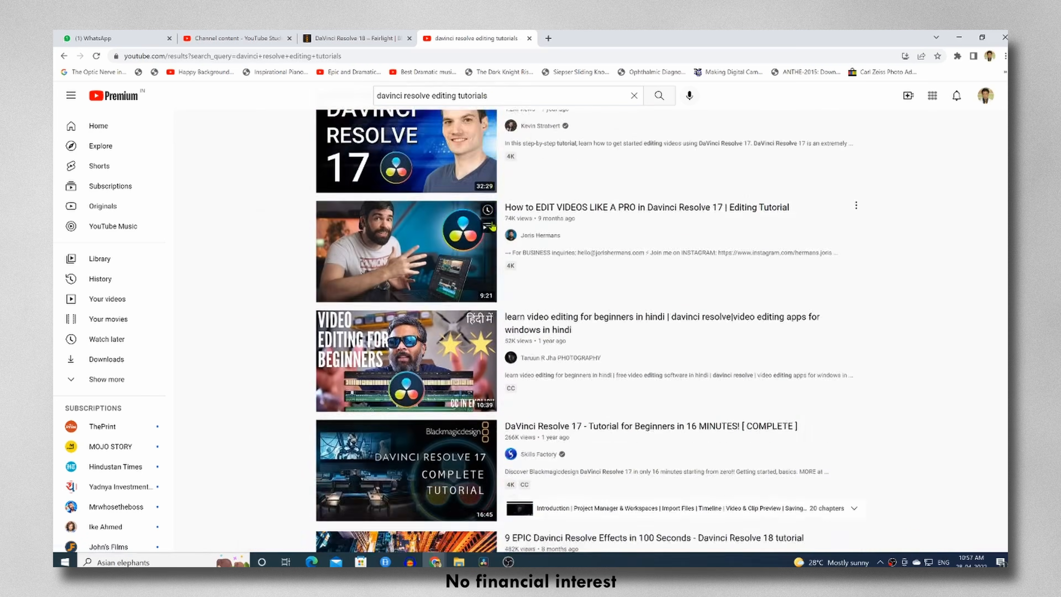
pyautogui.scroll(-13, 540, 380)
pyautogui.scroll(14, 539, 380)
pyautogui.scroll(5, 489, 289)
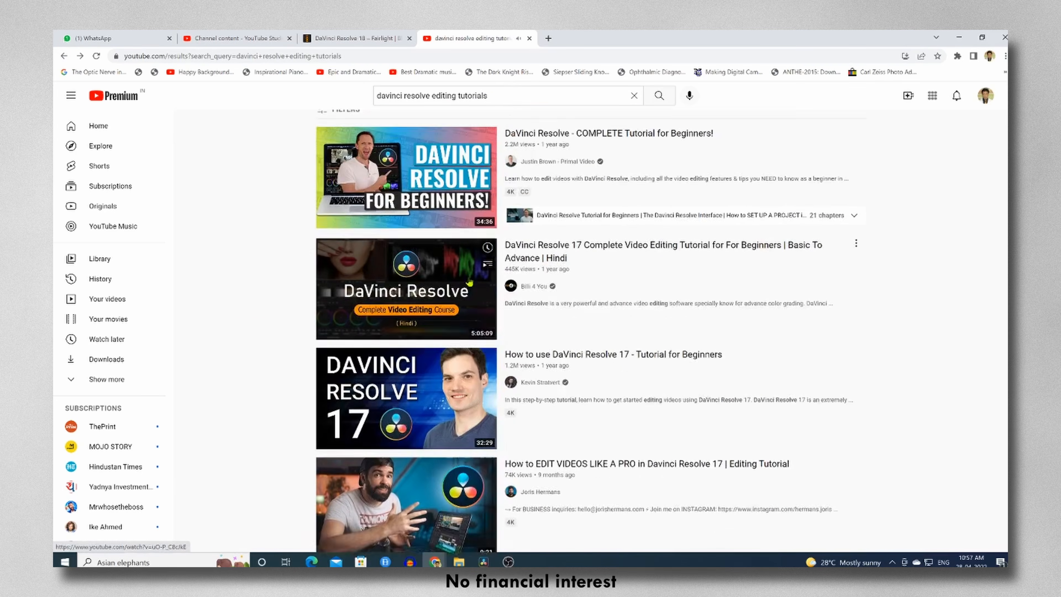
pyautogui.scroll(-10, 548, 377)
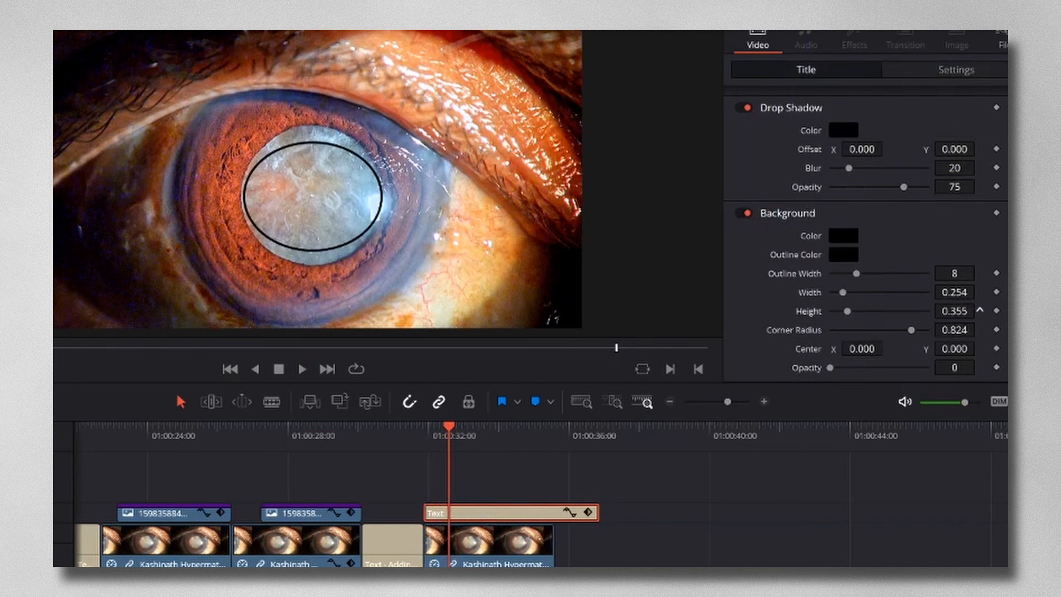
# - Return to the editor and adjust the outline title's background height and width along with its vertical position
pyautogui.moveTo(954, 311); pyautogui.dragTo(939, 311)
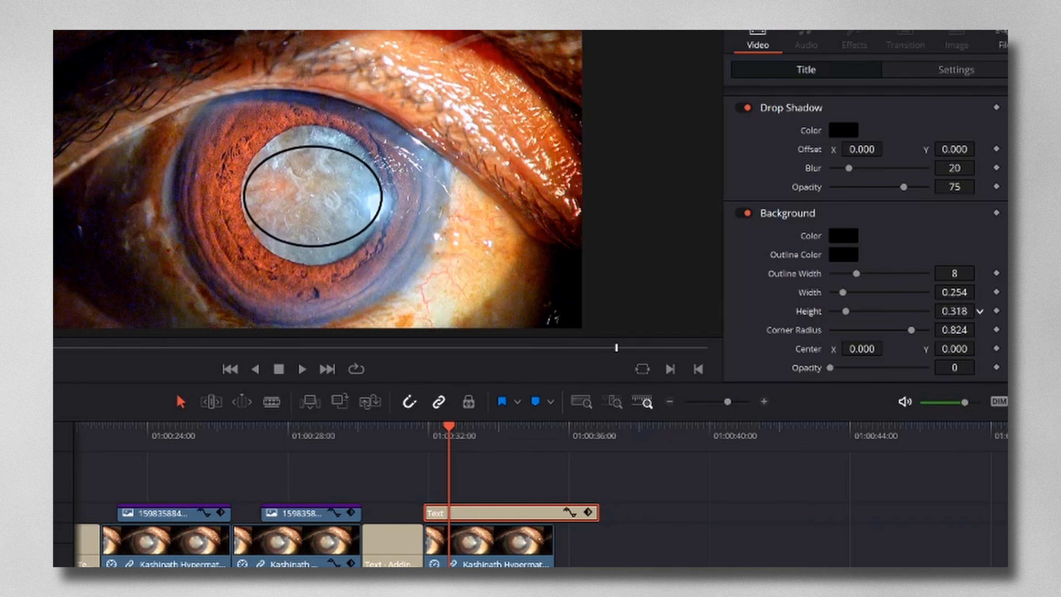
pyautogui.click(976, 72)
pyautogui.moveTo(951, 142); pyautogui.dragTo(966, 141)
pyautogui.click(829, 72)
pyautogui.moveTo(955, 292); pyautogui.dragTo(937, 292)
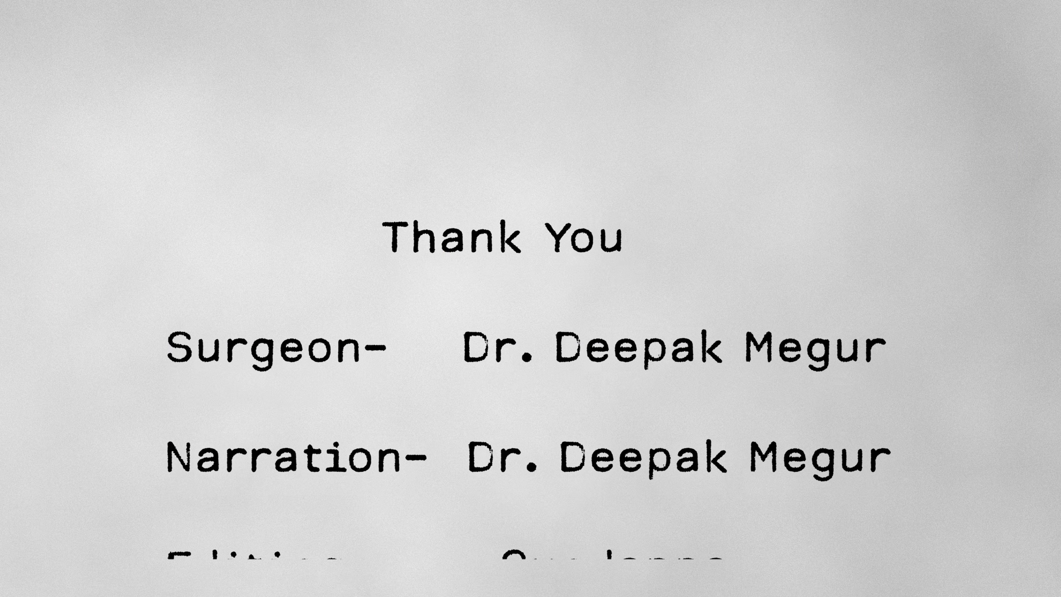